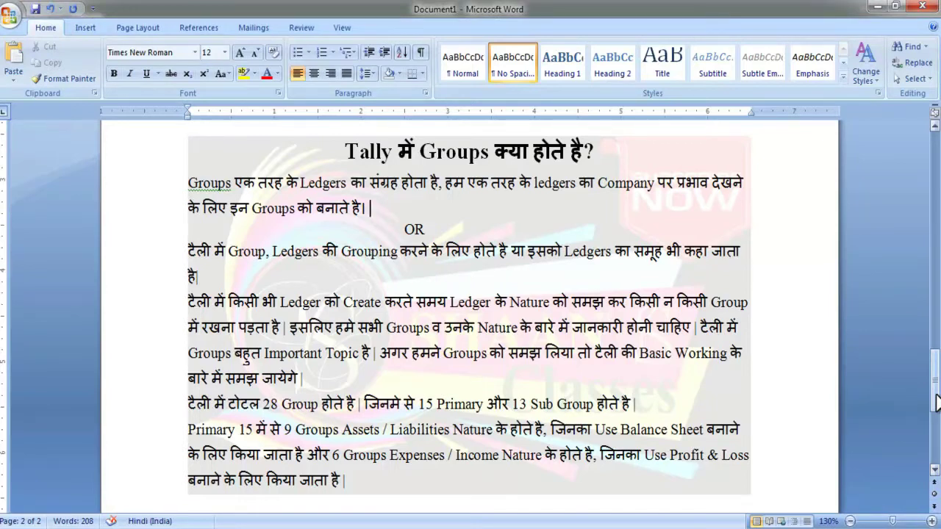
# Review the salary question in the Word document, switch to TallyPrime, and start a new group named Salary under Indirect Expenses
pyautogui.moveTo(937, 402); pyautogui.dragTo(905, 231)
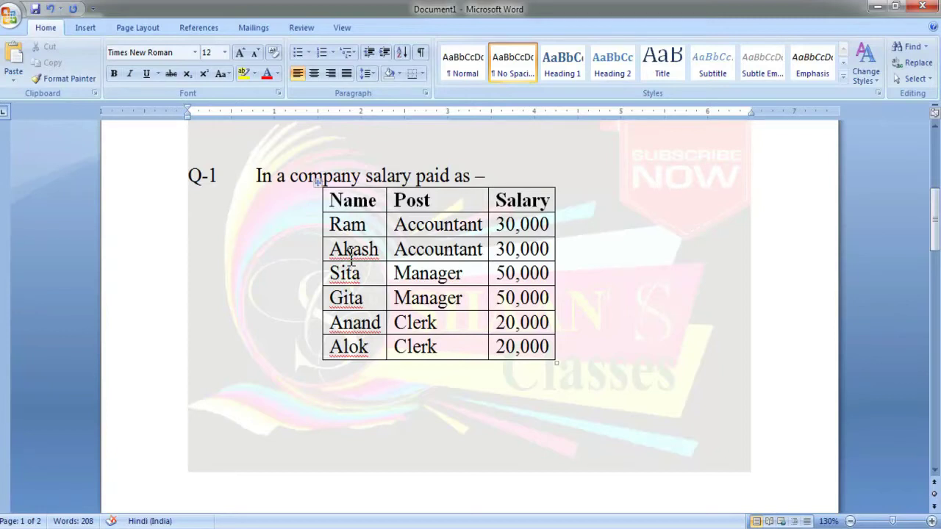
pyautogui.hotkey('alt', 'Tab')
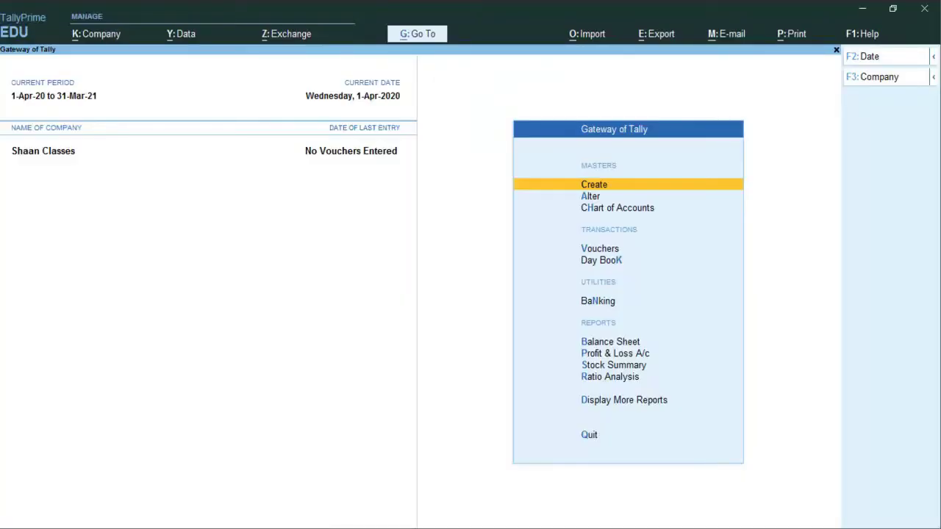
pyautogui.moveTo(324, 526)
pyautogui.press('Return')
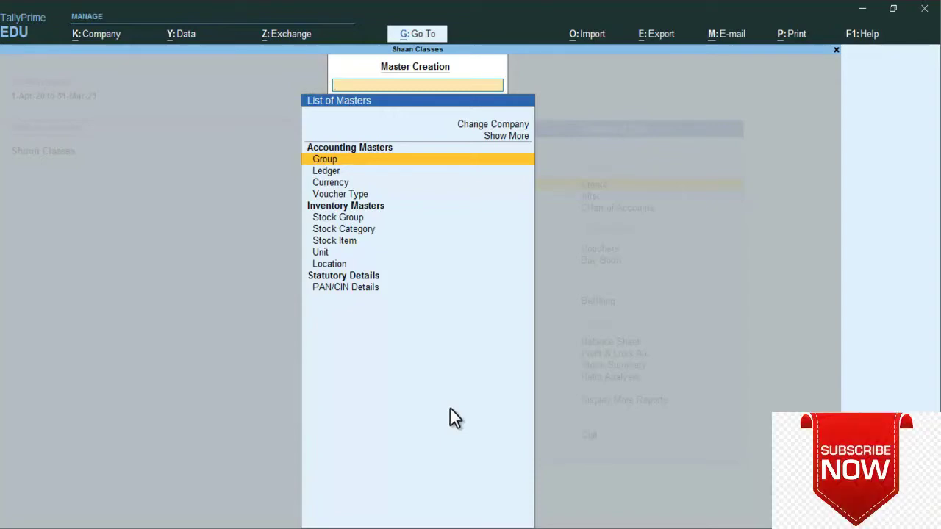
pyautogui.press('Return')
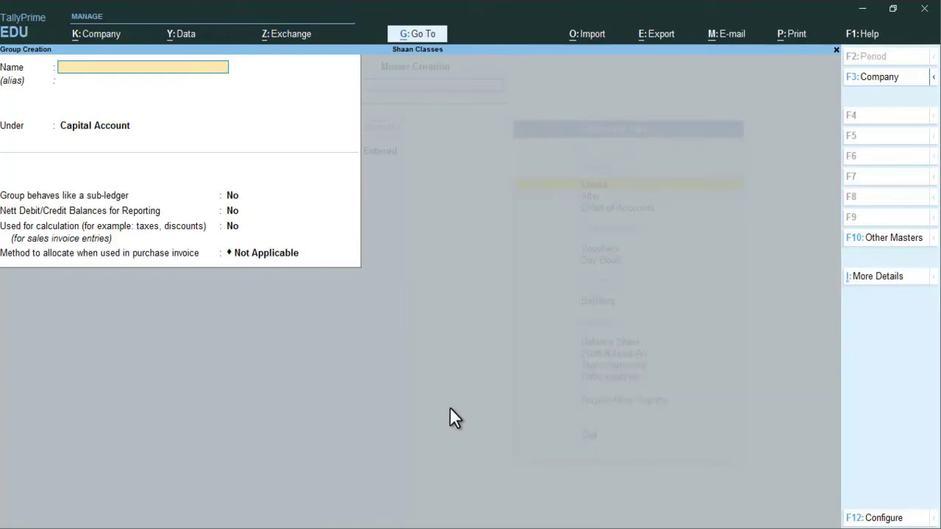
pyautogui.write('Salary')
pyautogui.press('Return')
pyautogui.press('Return')
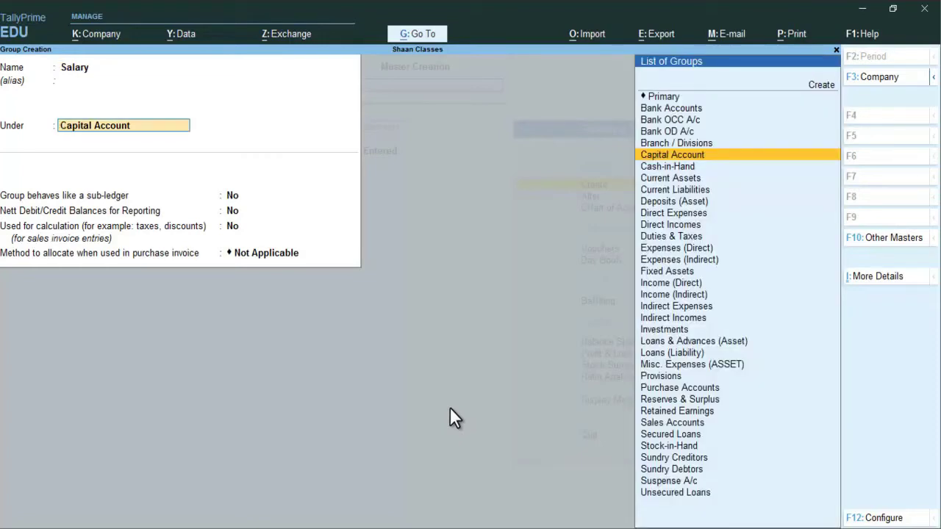
pyautogui.write('indirect')
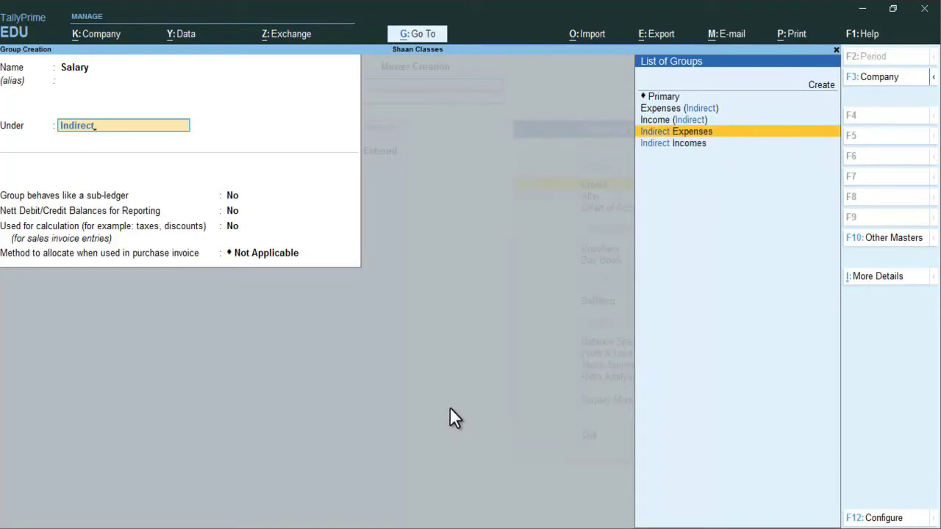
pyautogui.press('Return')
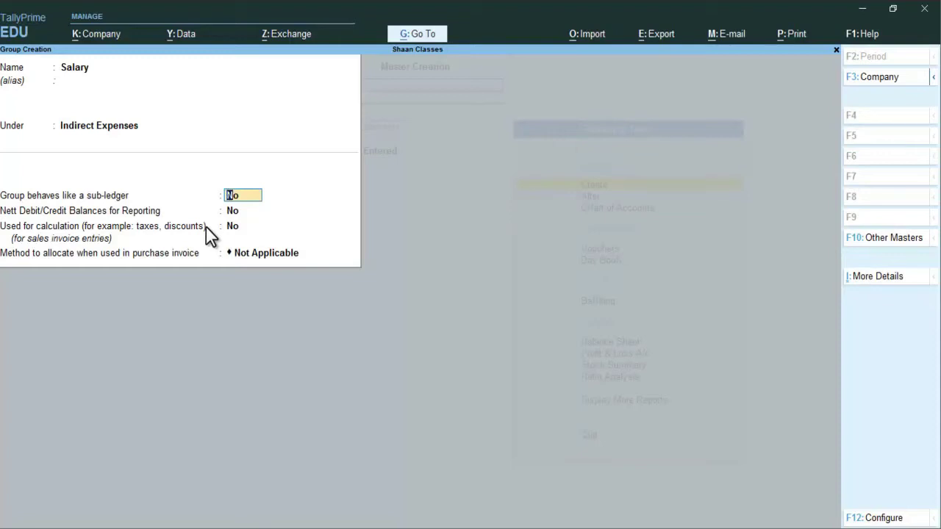
# Set the Salary group to behave like a sub-ledger, keep the remaining options at their defaults, and save it, returning to the Gateway
pyautogui.write('y')
pyautogui.press('Return')
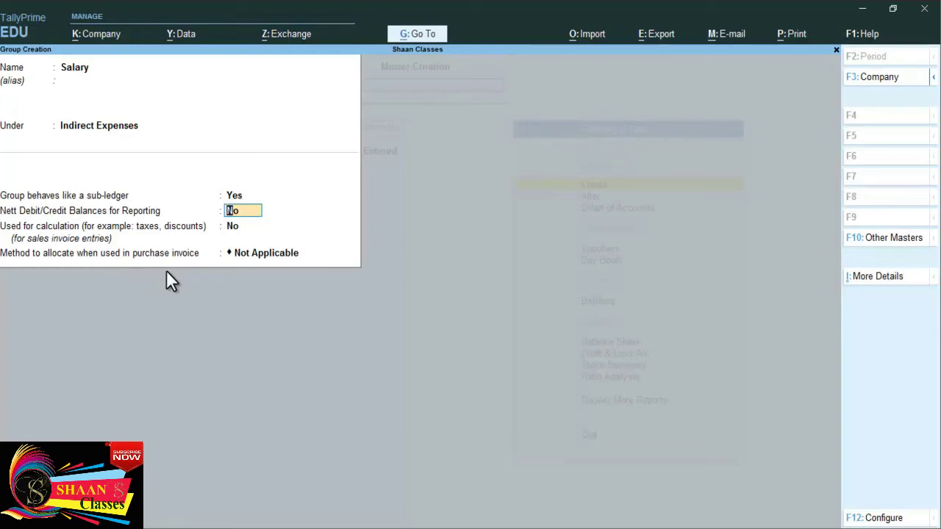
pyautogui.press('Return')
pyautogui.press('Return')
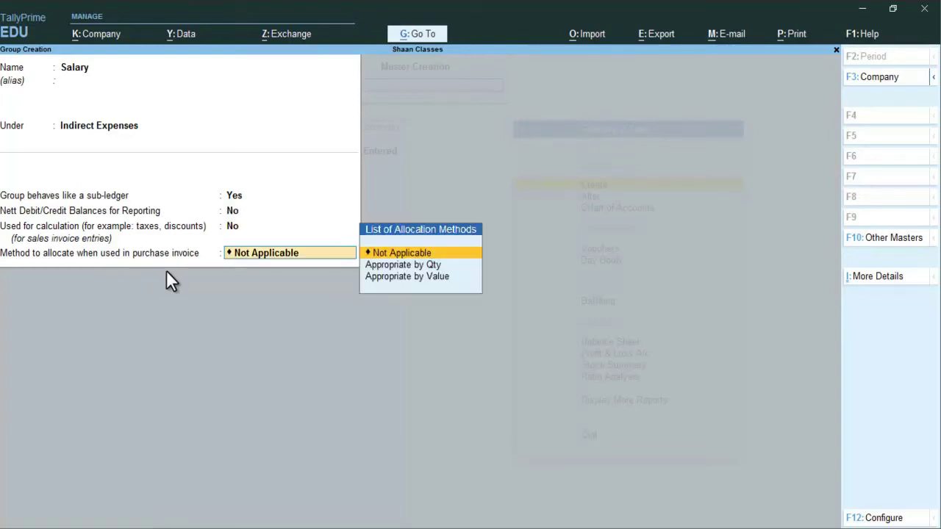
pyautogui.press('Return')
pyautogui.press('Return')
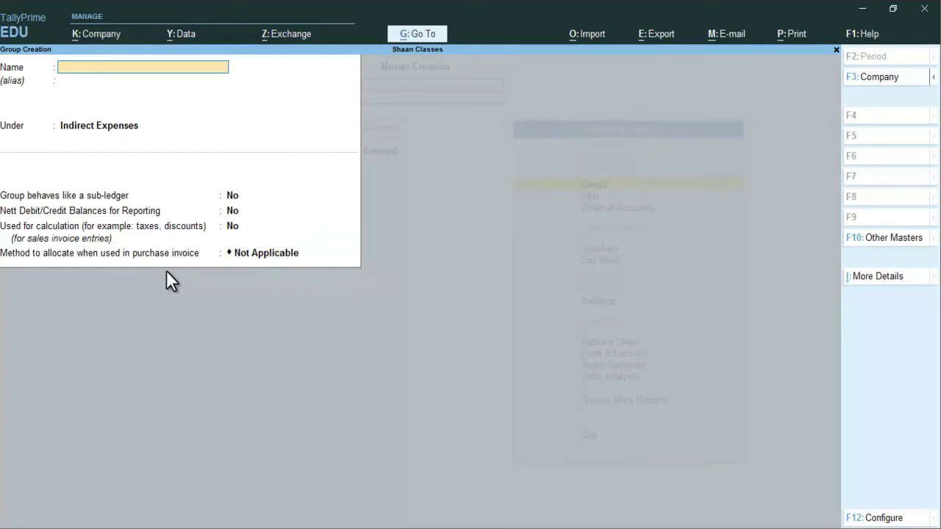
pyautogui.press('Escape')
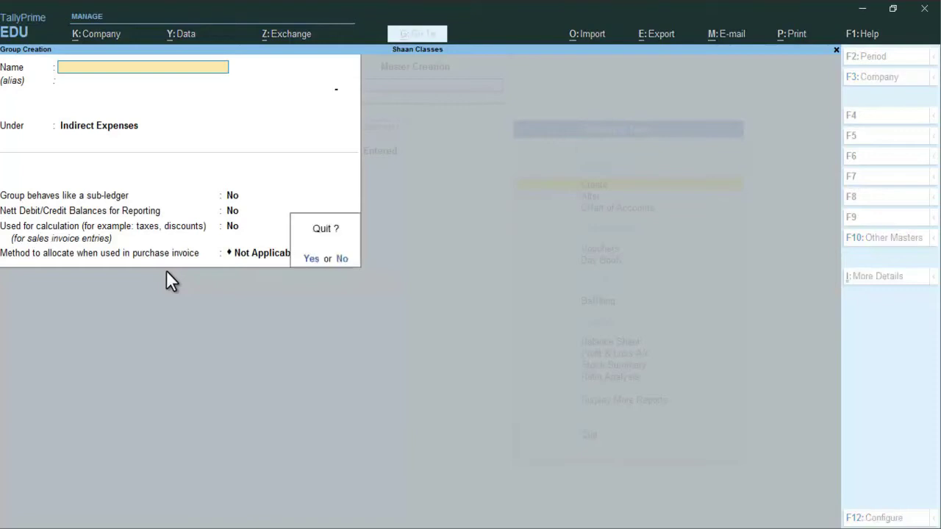
pyautogui.press('Return')
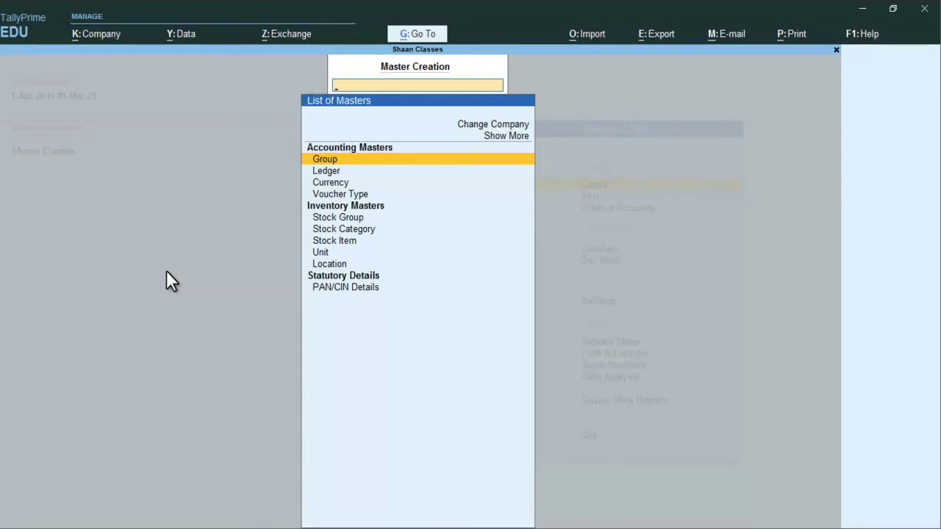
pyautogui.press('Escape')
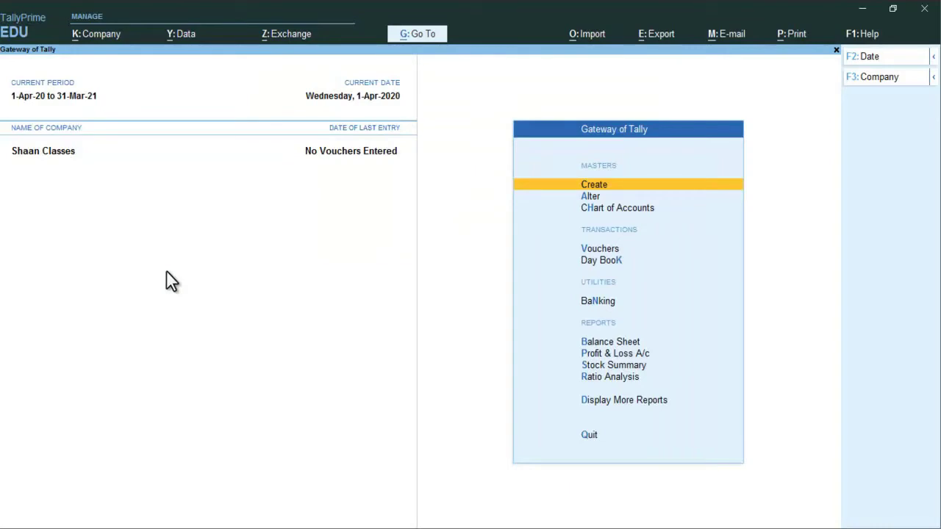
# Display the list of groups in the Chart of Accounts
pyautogui.press('Down')
pyautogui.press('Down')
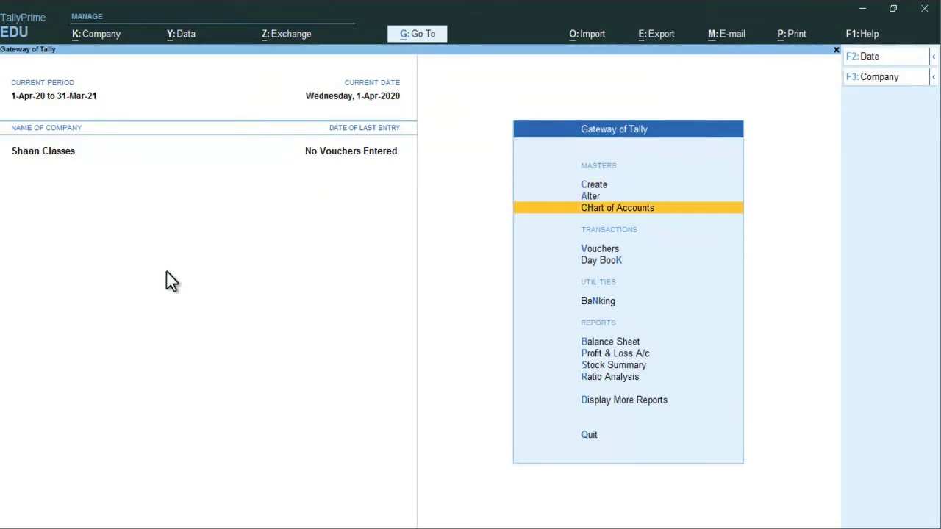
pyautogui.press('Return')
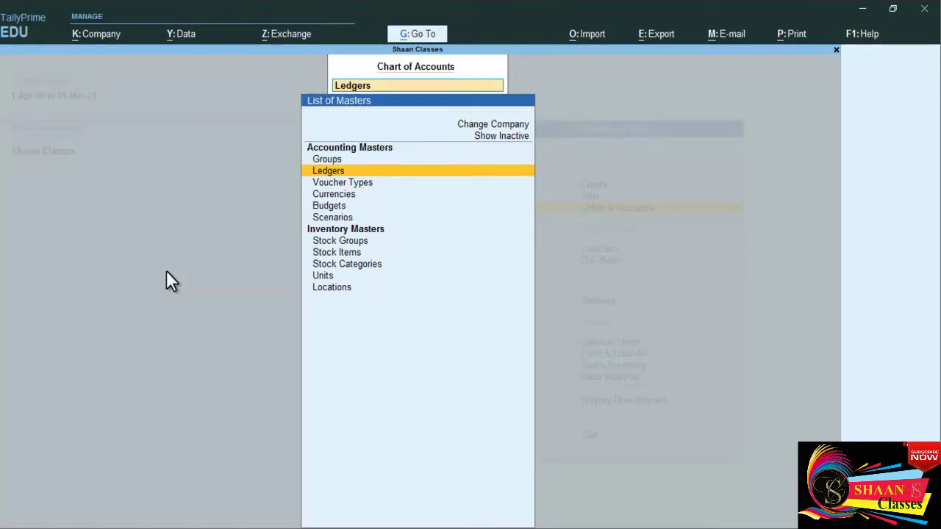
pyautogui.press('Up')
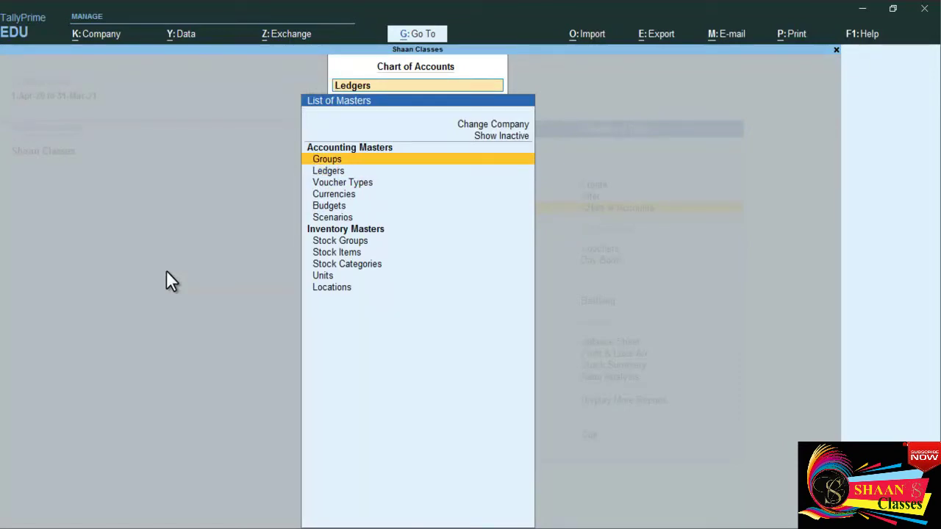
pyautogui.press('Return')
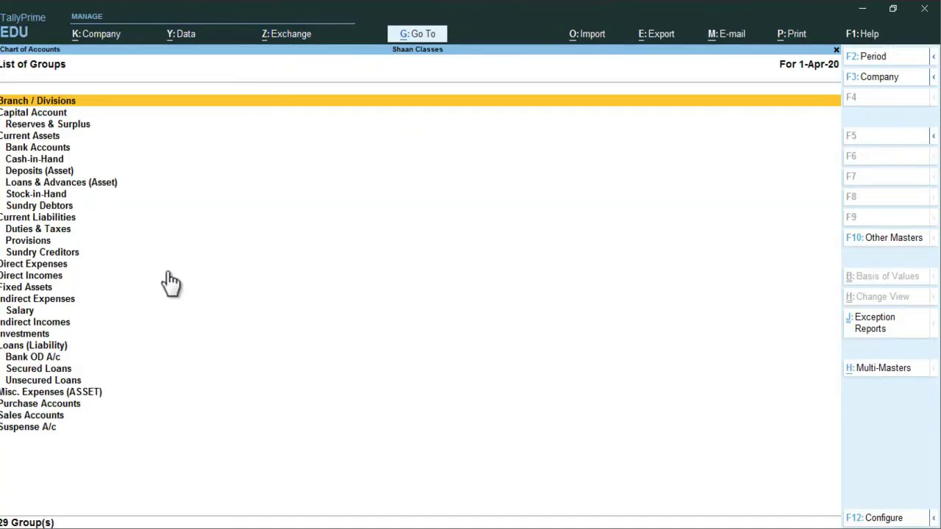
# Start multi-group creation from the list of groups with Salary as the parent group
pyautogui.press('ctrl')
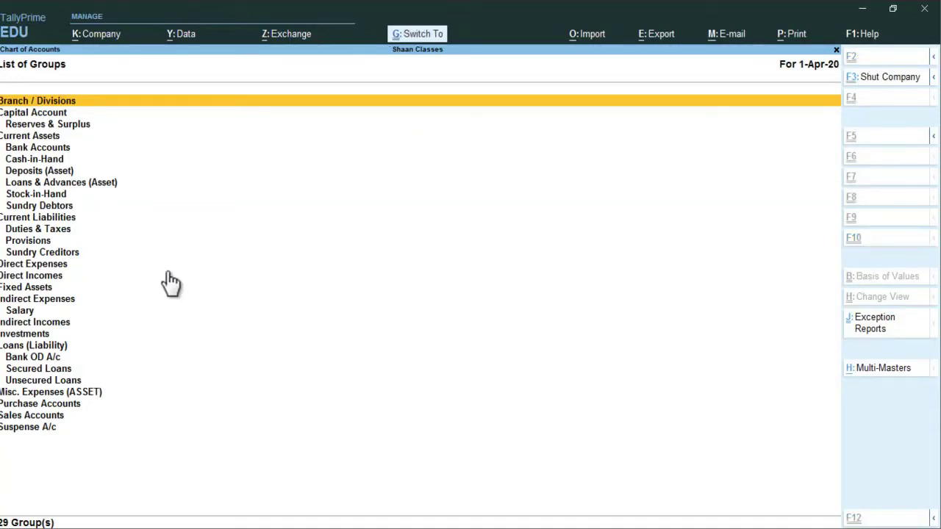
pyautogui.hotkey('alt', 'h')
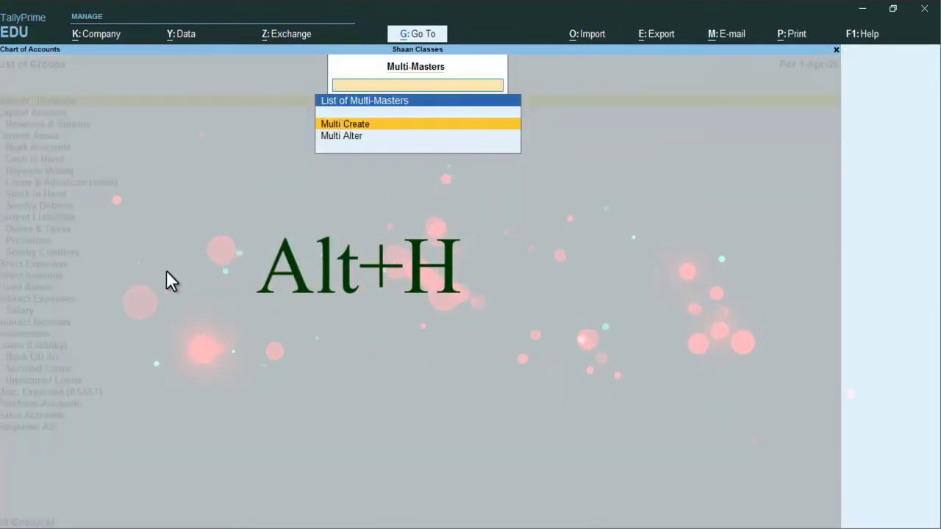
pyautogui.press('Return')
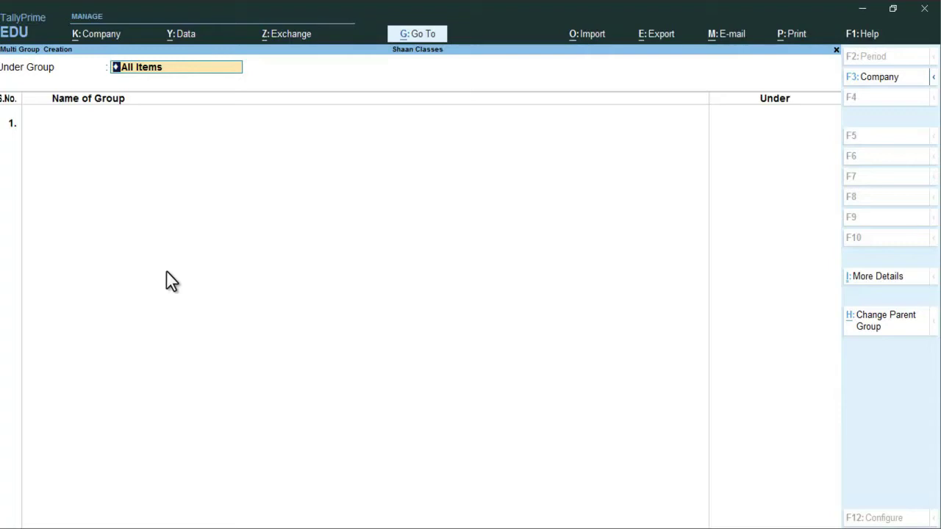
pyautogui.press('space')
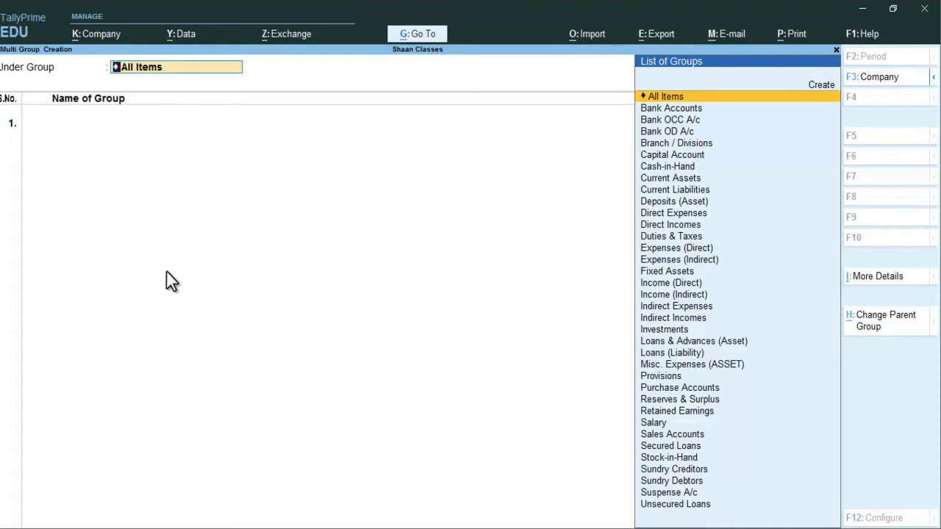
pyautogui.write('Sa')
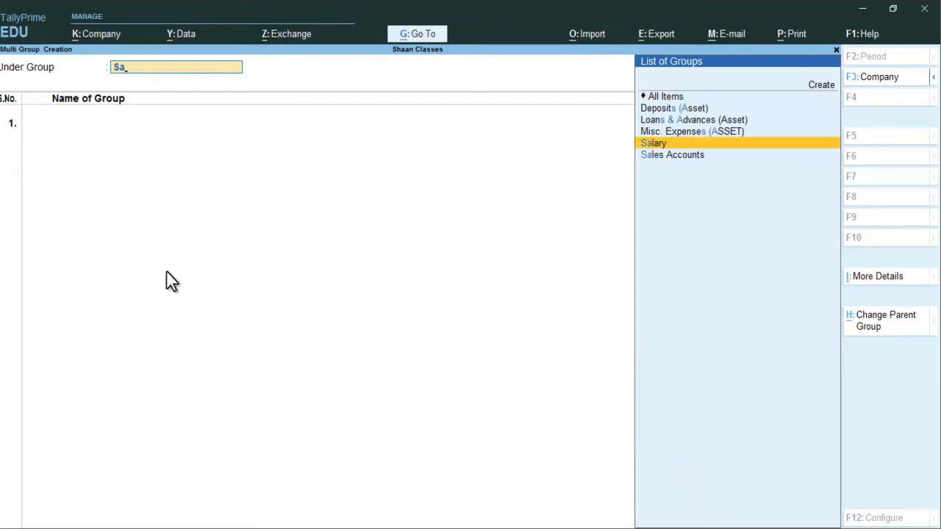
pyautogui.press('Return')
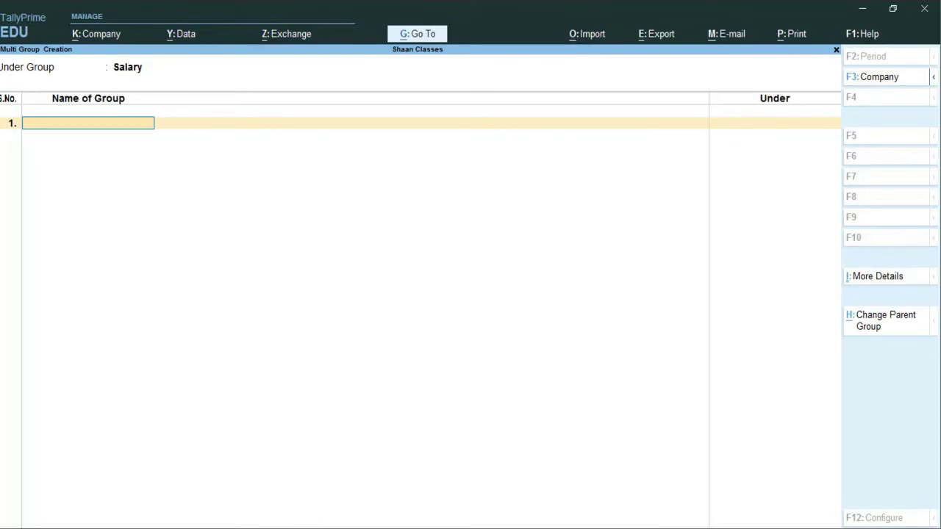
# Add the groups Accountnt, Manager and Clerk under Salary, save them, and return to the Gateway of Tally
pyautogui.moveTo(309, 519)
pyautogui.click(315, 498)
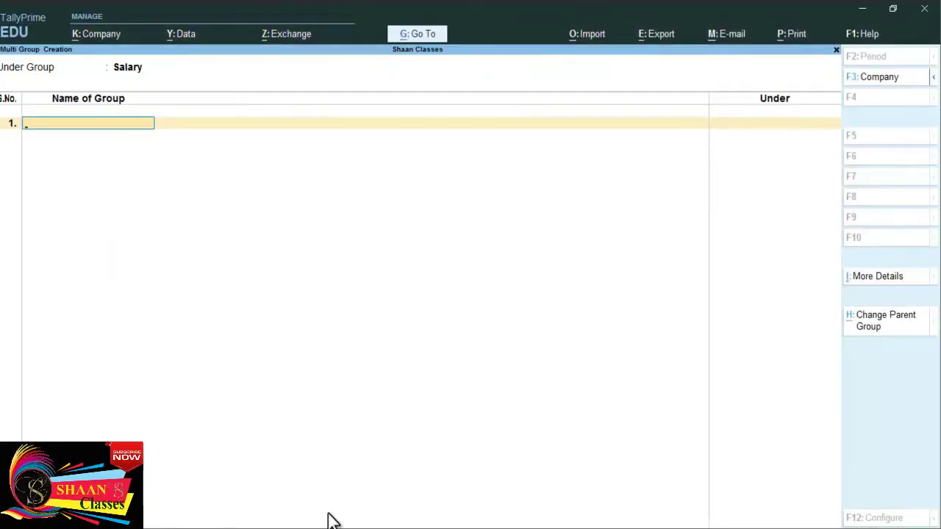
pyautogui.write('A')
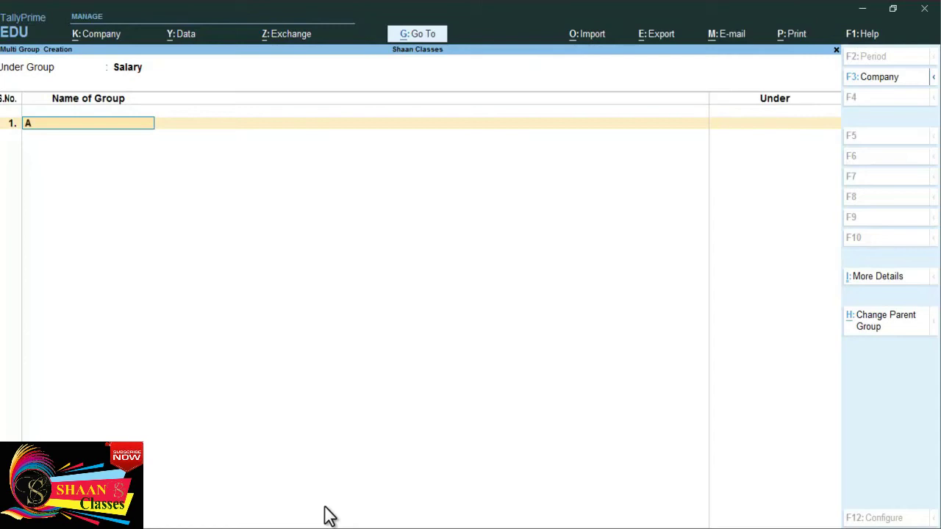
pyautogui.write('ccountnt')
pyautogui.press('Return')
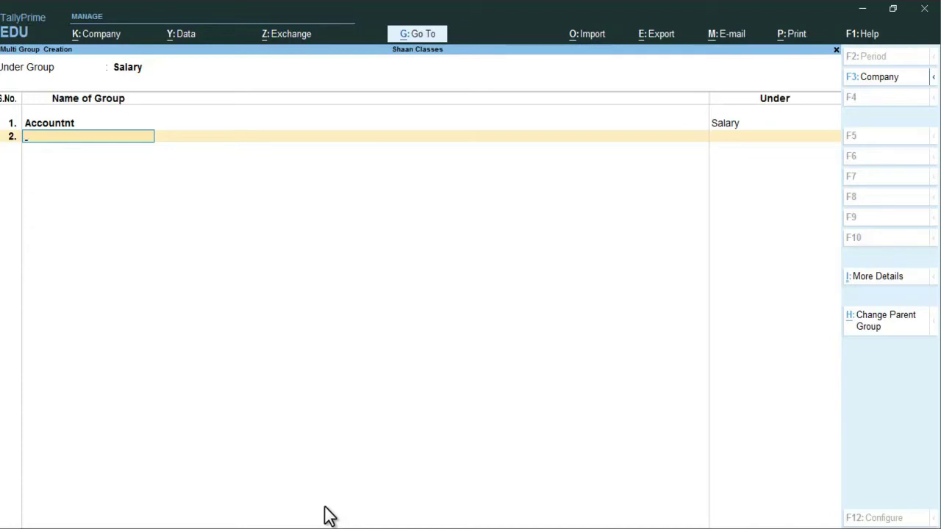
pyautogui.write('Manager')
pyautogui.press('Return')
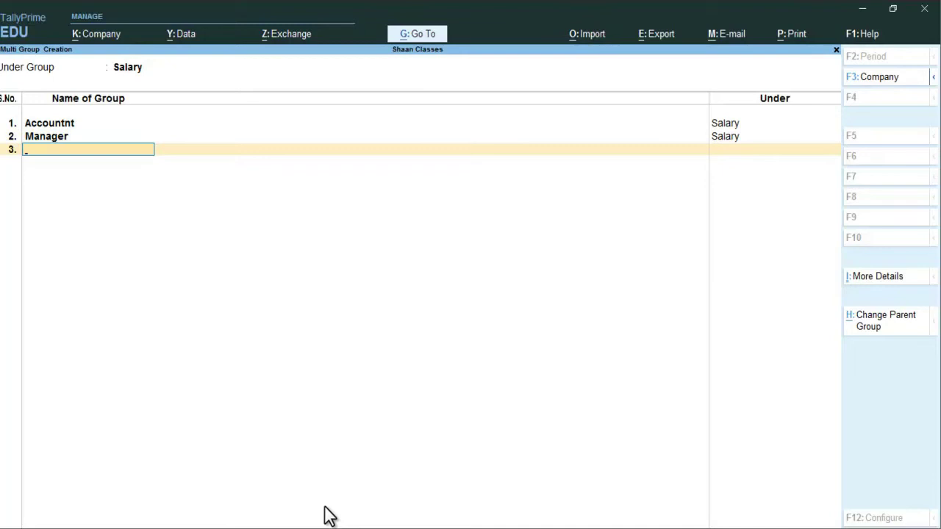
pyautogui.write('Clerk')
pyautogui.press('Return')
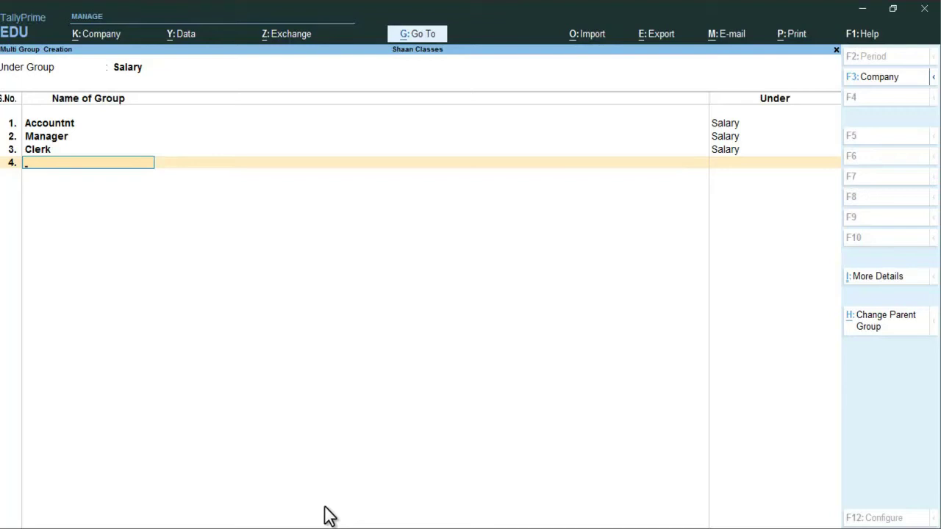
pyautogui.press('Return')
pyautogui.press('Return')
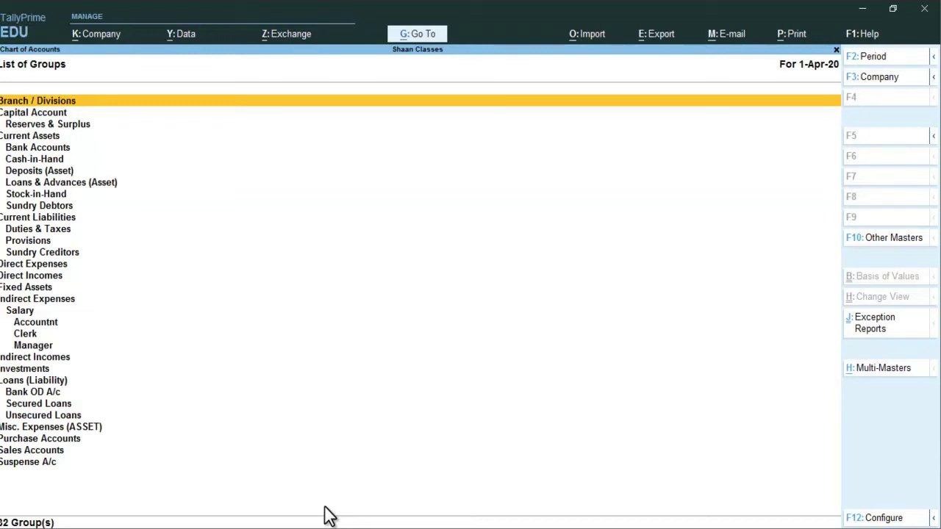
pyautogui.press('Escape')
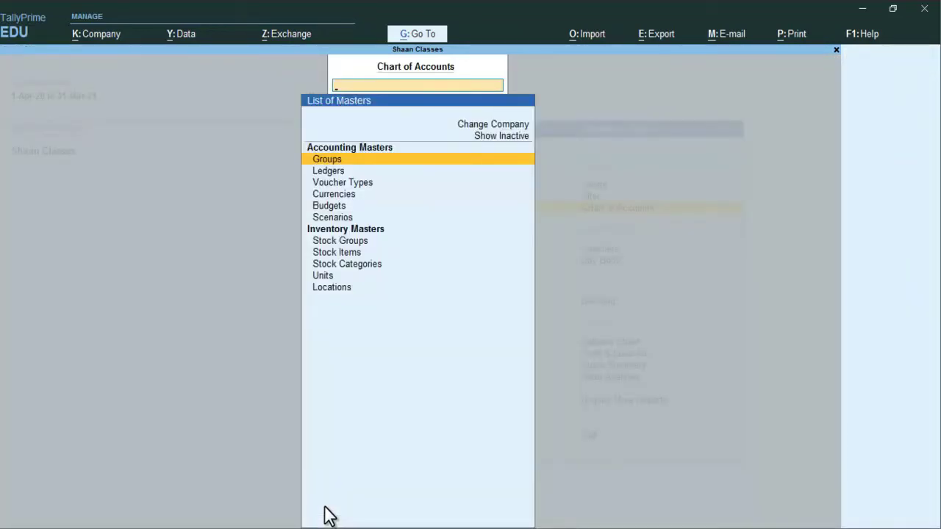
pyautogui.press('Escape')
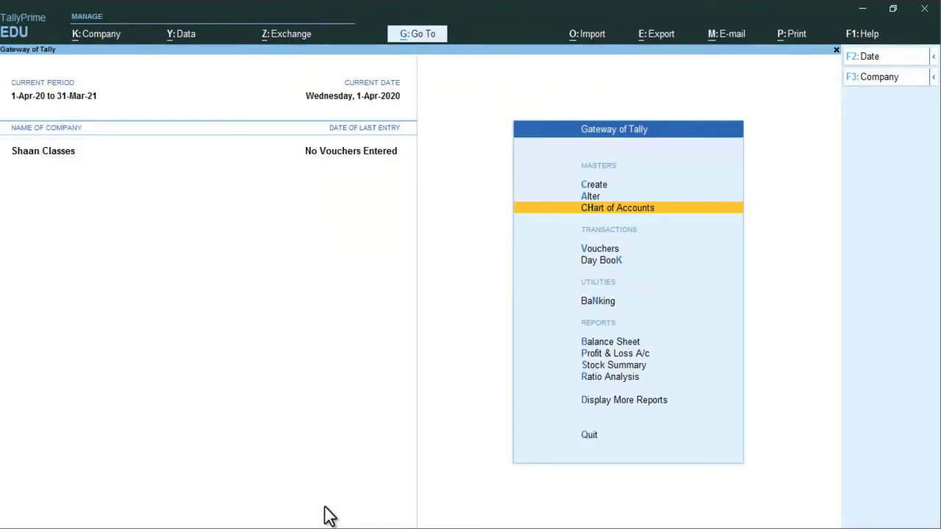
pyautogui.press('Up')
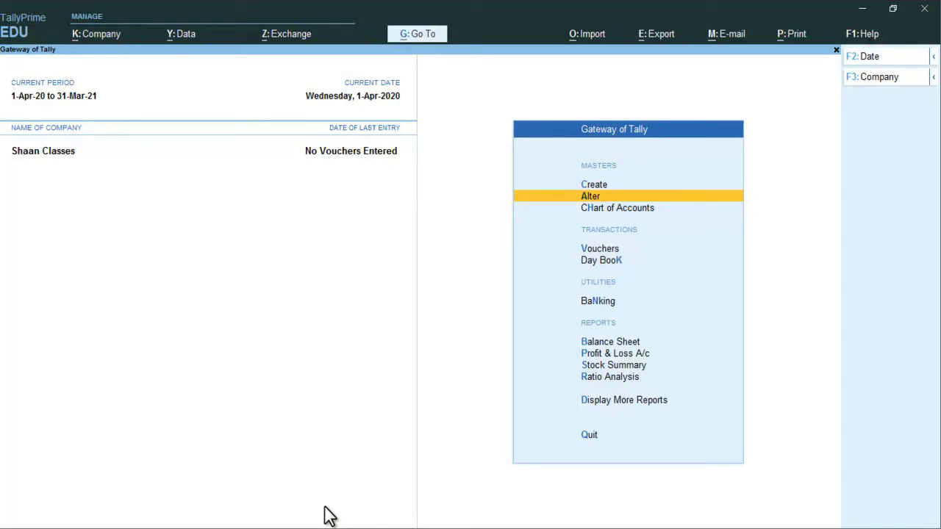
pyautogui.press('Up')
pyautogui.press('Return')
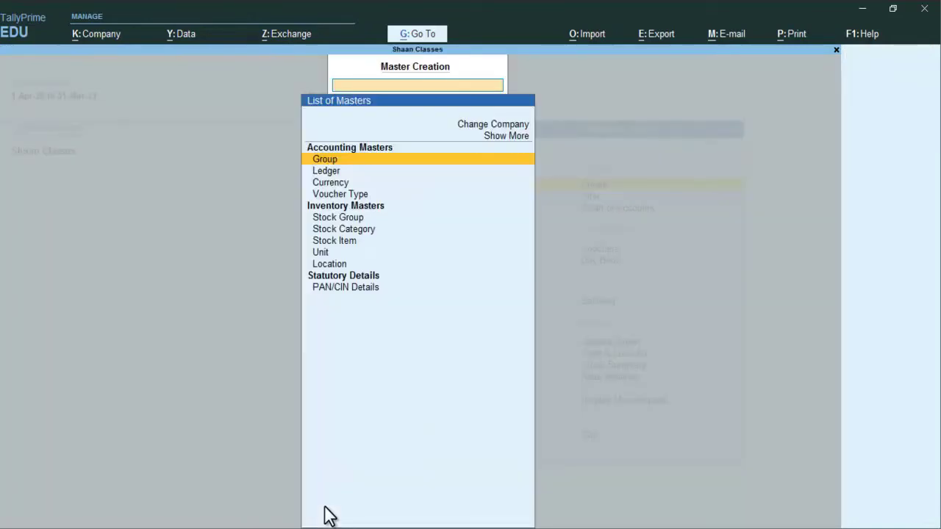
pyautogui.press('Down')
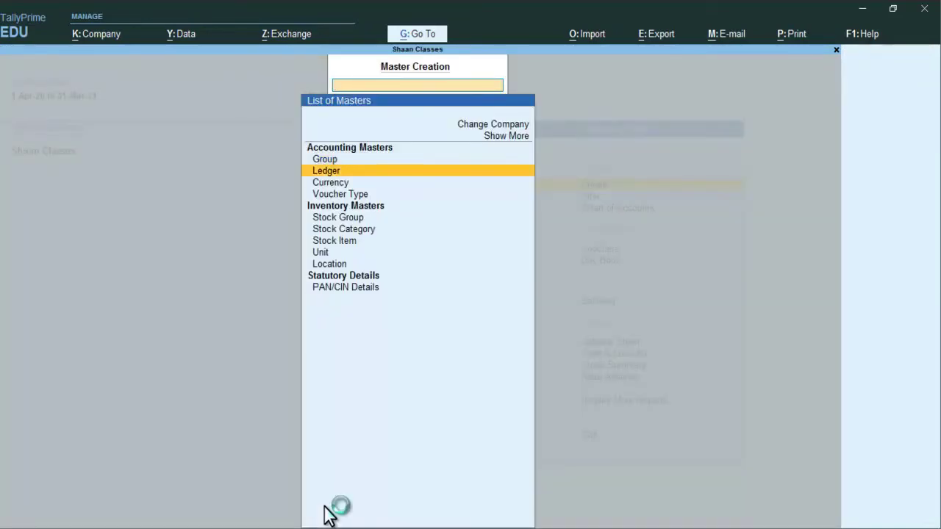
pyautogui.press('Escape')
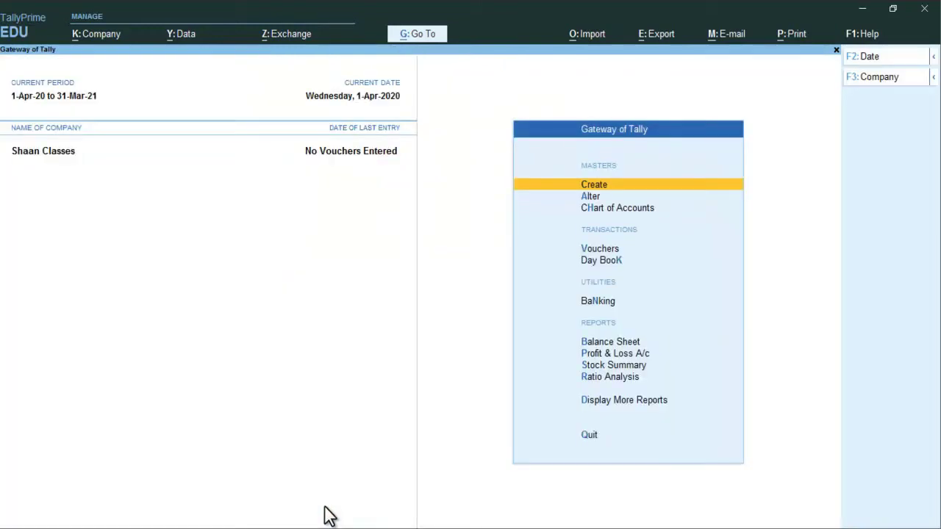
# Start multi-ledger creation from the Chart of Accounts list of ledgers with All Items as the parent group
pyautogui.press('Down')
pyautogui.press('Down')
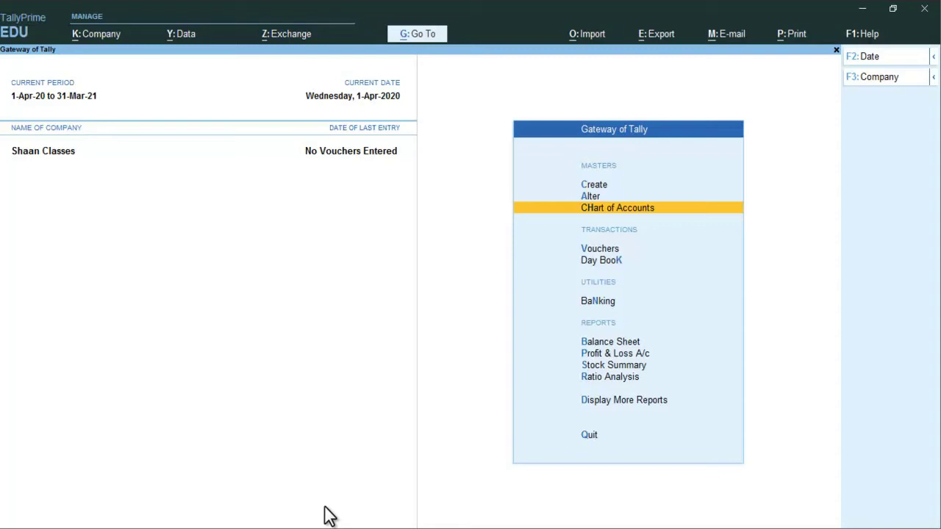
pyautogui.press('Return')
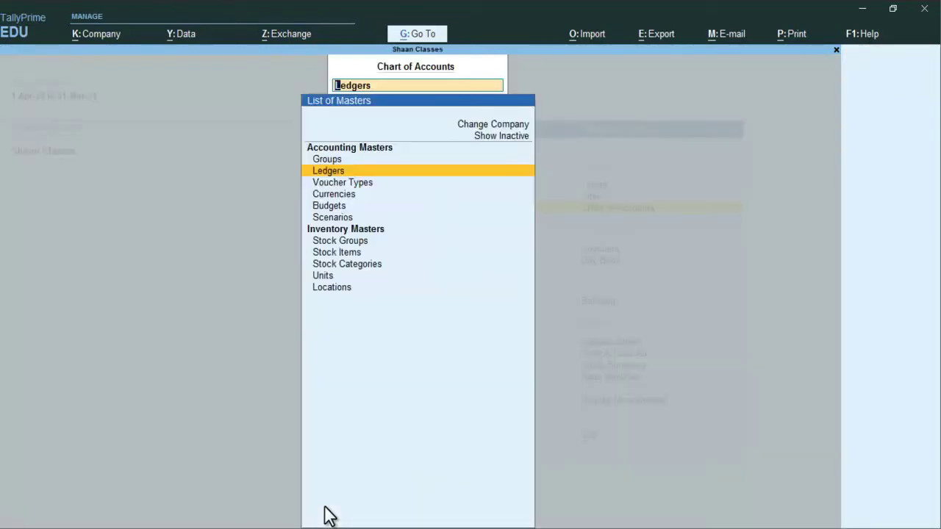
pyautogui.press('Return')
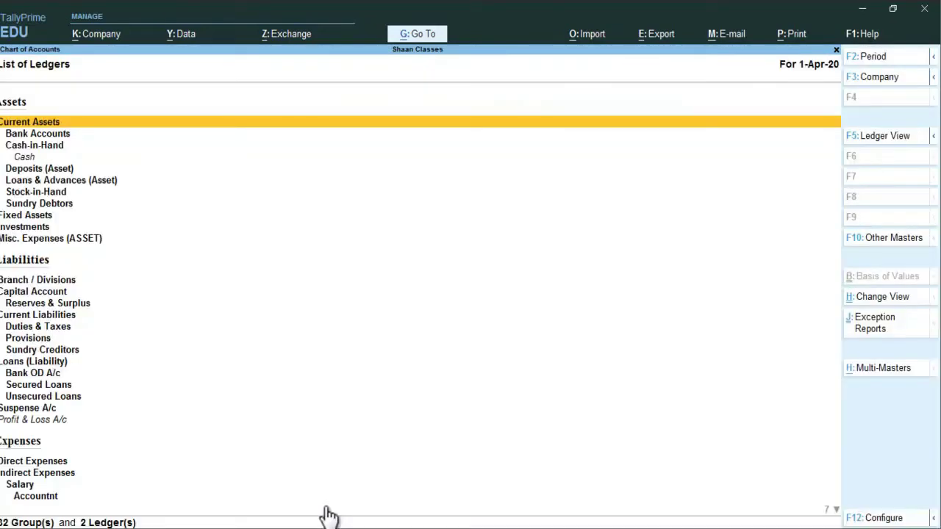
pyautogui.hotkey('ctrl', 'h')
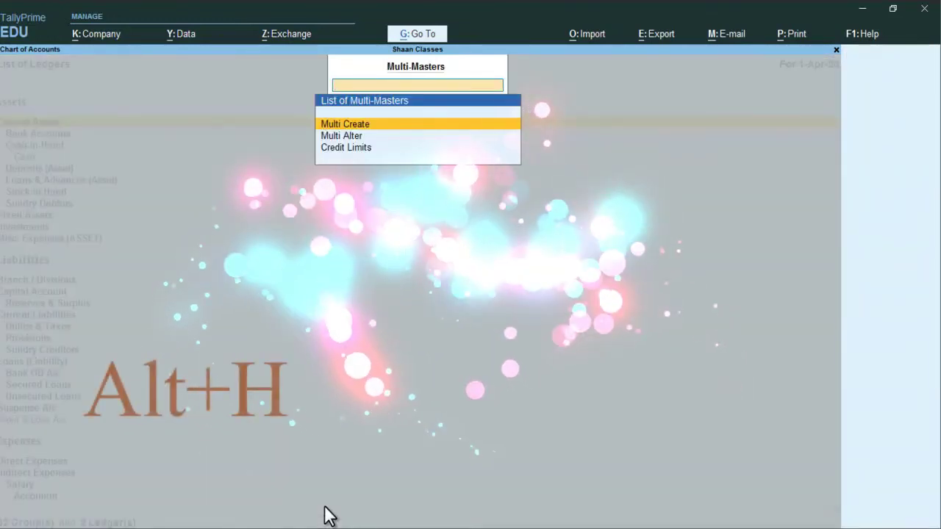
pyautogui.press('Return')
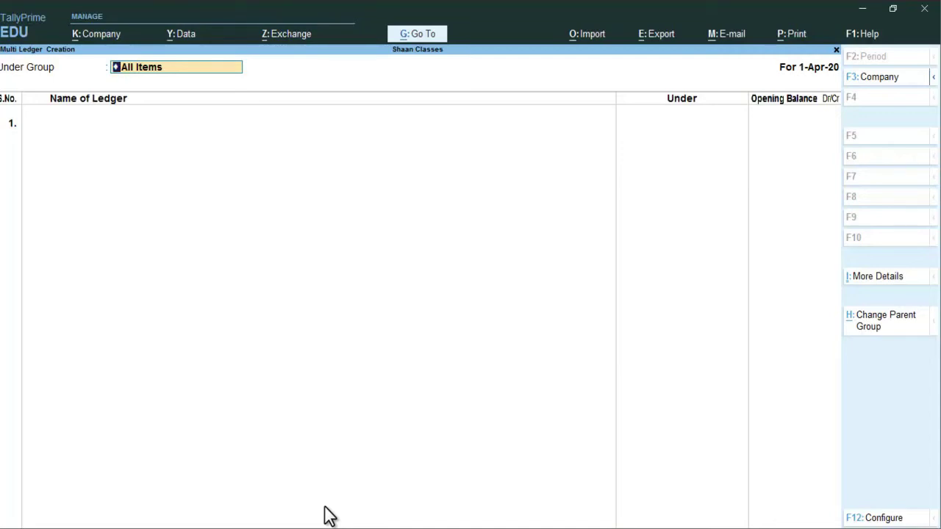
pyautogui.press('Return')
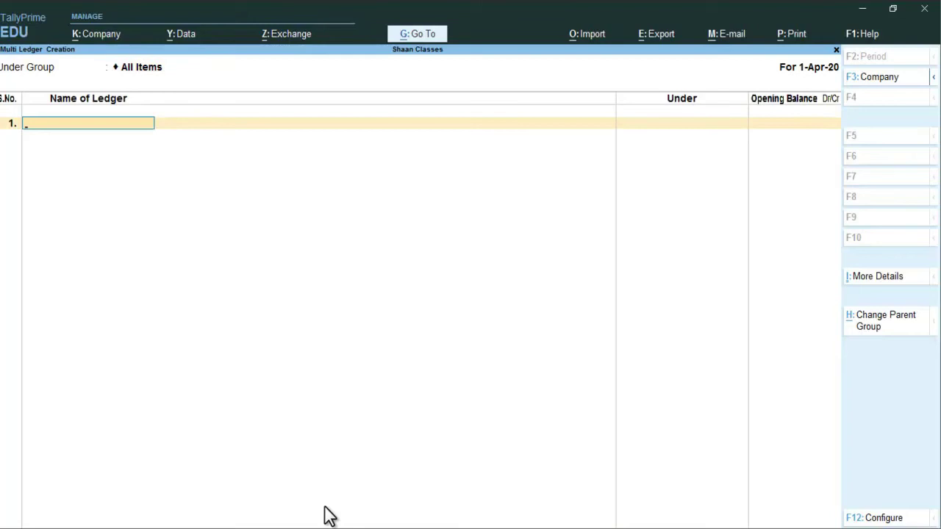
# Switch to the Word document to check the employee names and posts in the salary table, and return to TallyPrime
pyautogui.click(294, 523)
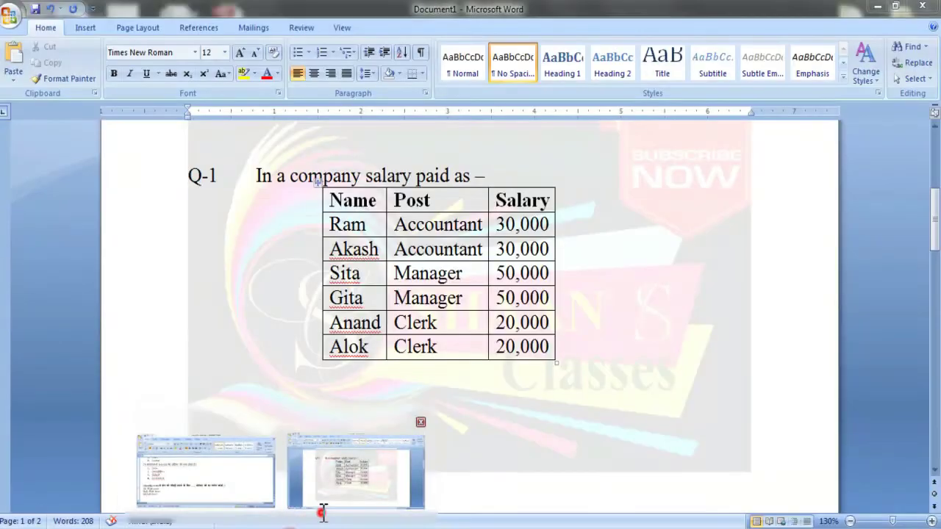
pyautogui.click(319, 507)
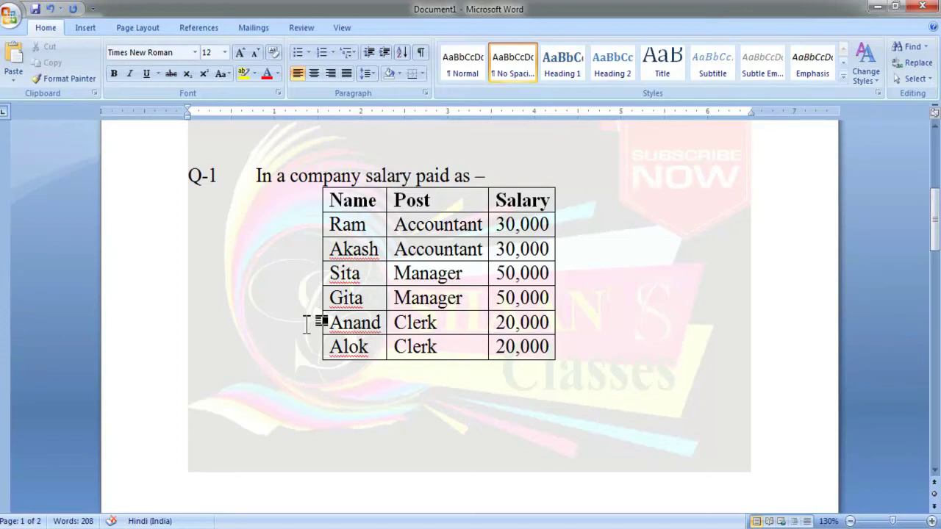
pyautogui.click(323, 528)
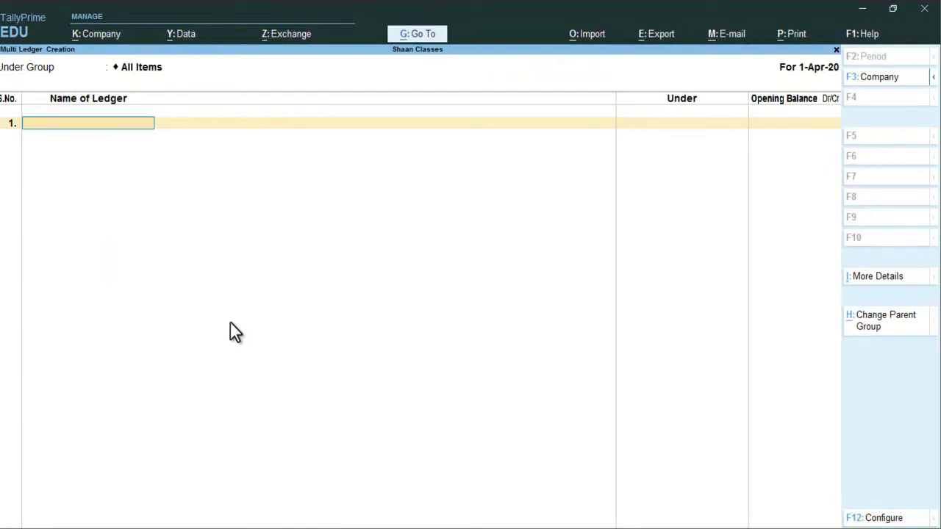
# Add ledgers named after the two accountants in the salary table under the Accountnt group, leaving their opening balances blank
pyautogui.write('Ram')
pyautogui.press('Return')
pyautogui.write('A')
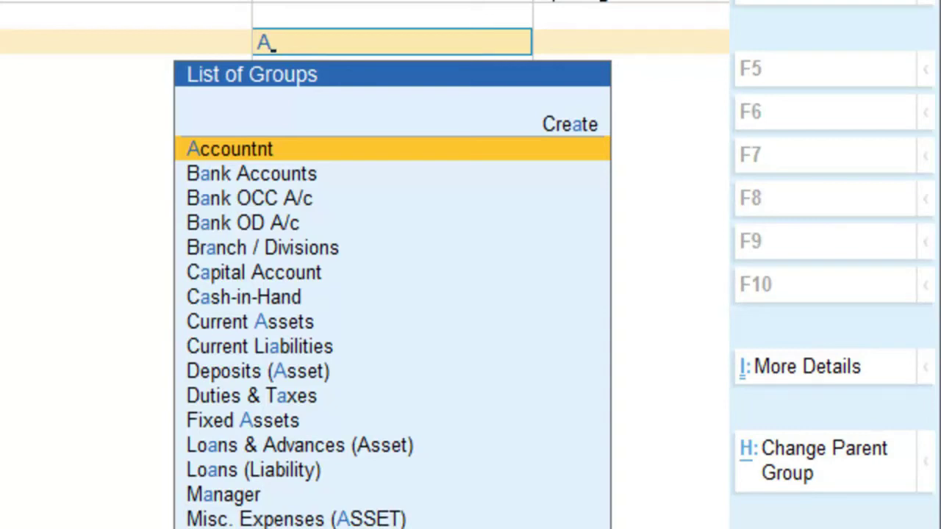
pyautogui.press('Return')
pyautogui.press('Return')
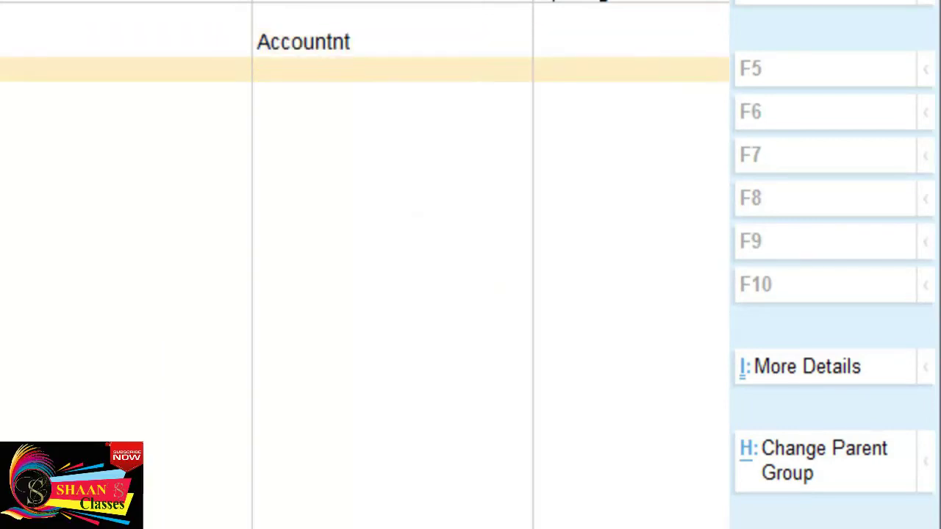
pyautogui.write('Ak')
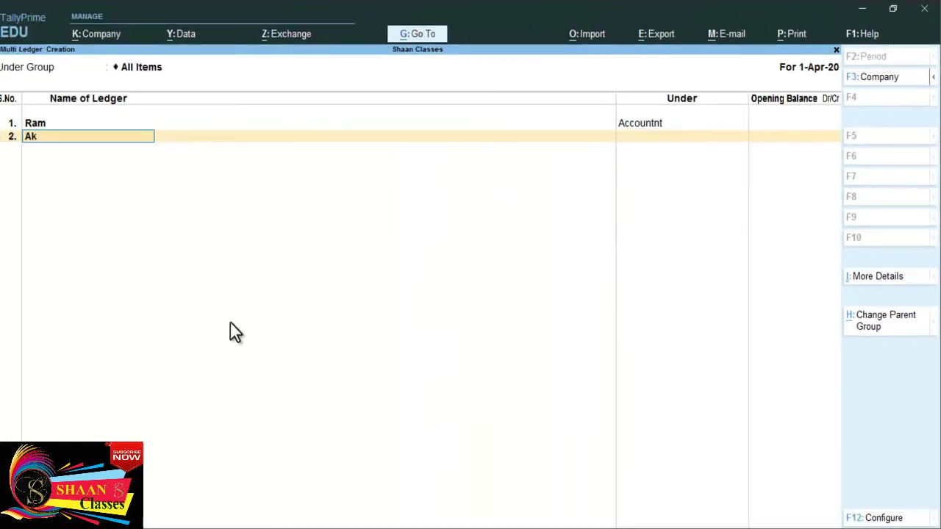
pyautogui.write('ash')
pyautogui.press('Return')
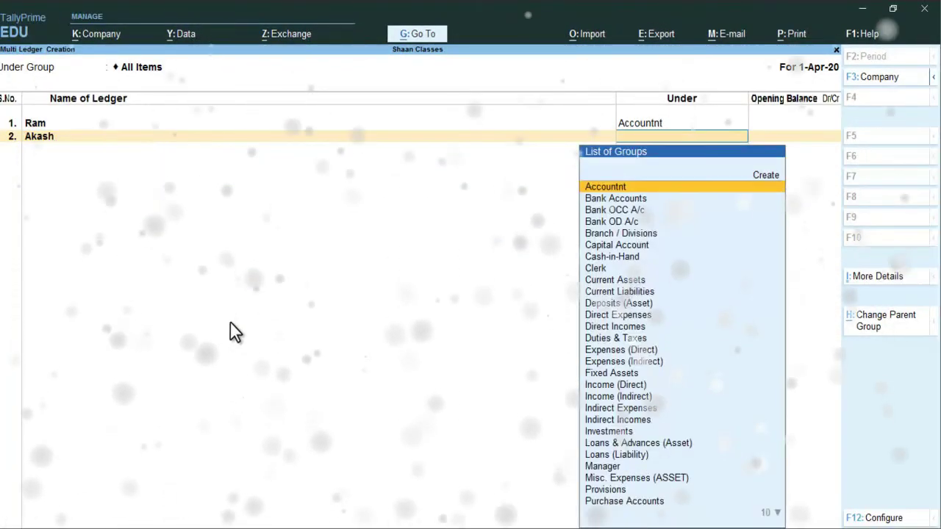
pyautogui.write('Ac')
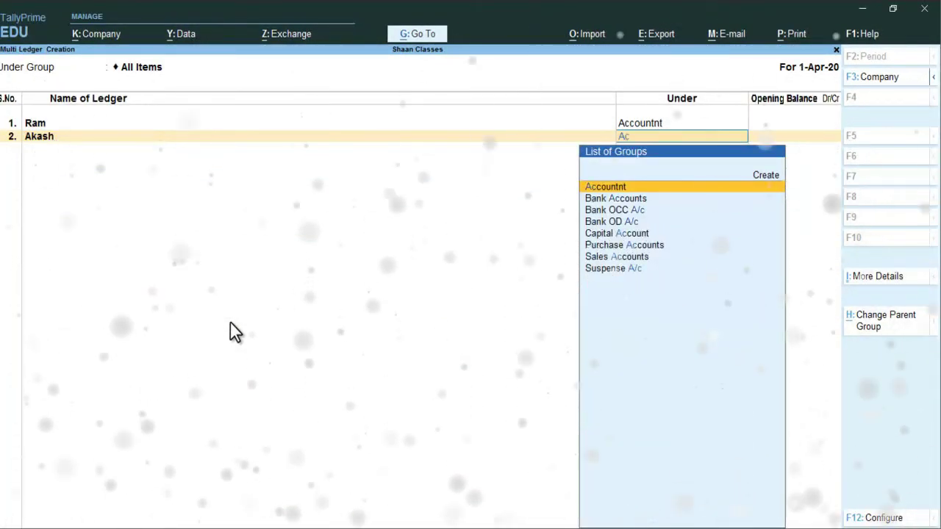
pyautogui.press('Return')
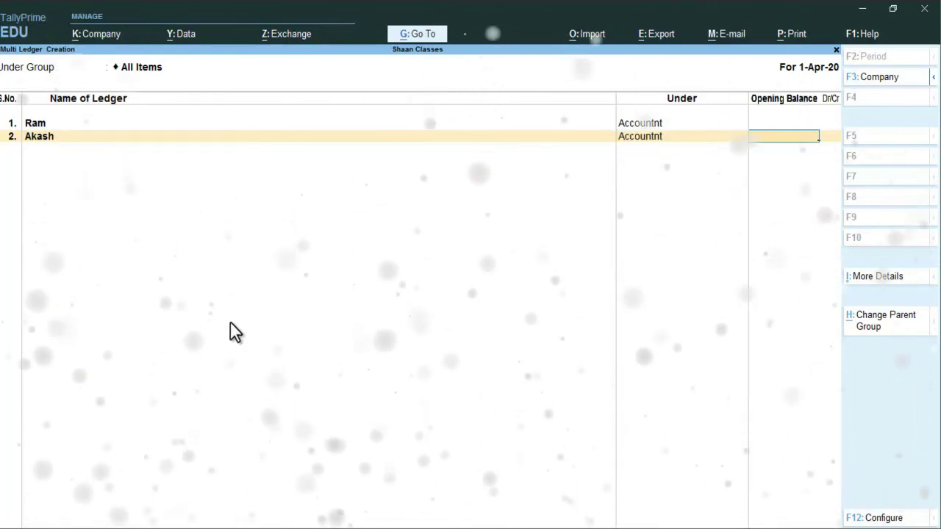
pyautogui.press('Return')
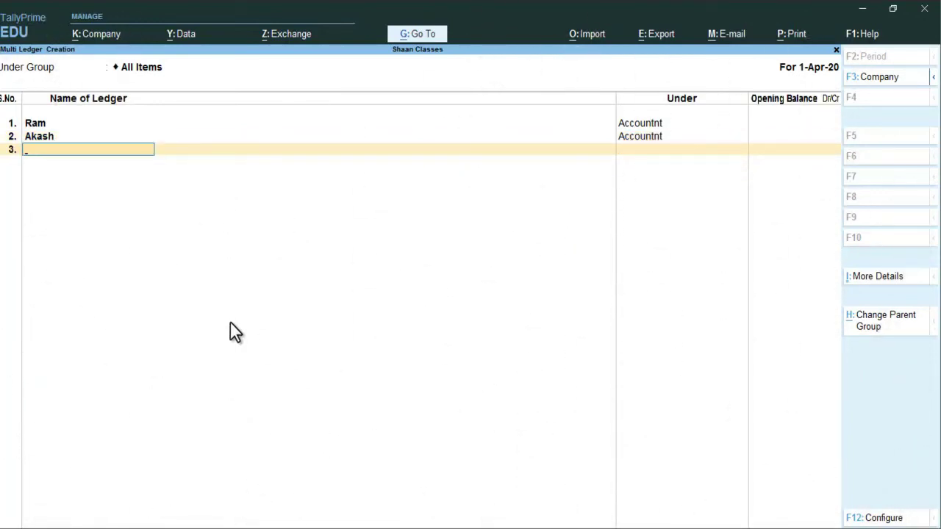
# Add ledgers named after the two managers in the salary table under the Manager group, without opening balances
pyautogui.write('Sita')
pyautogui.press('Return')
pyautogui.write('M')
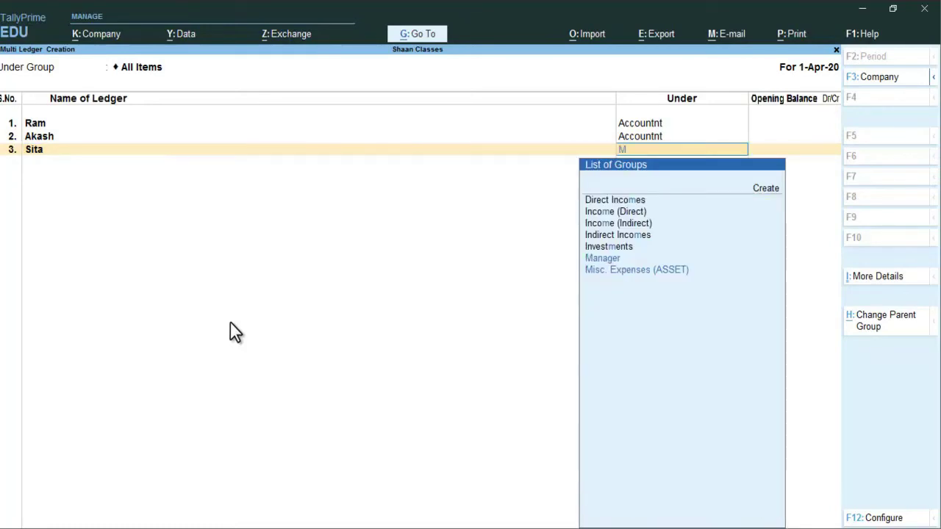
pyautogui.write('a')
pyautogui.press('Return')
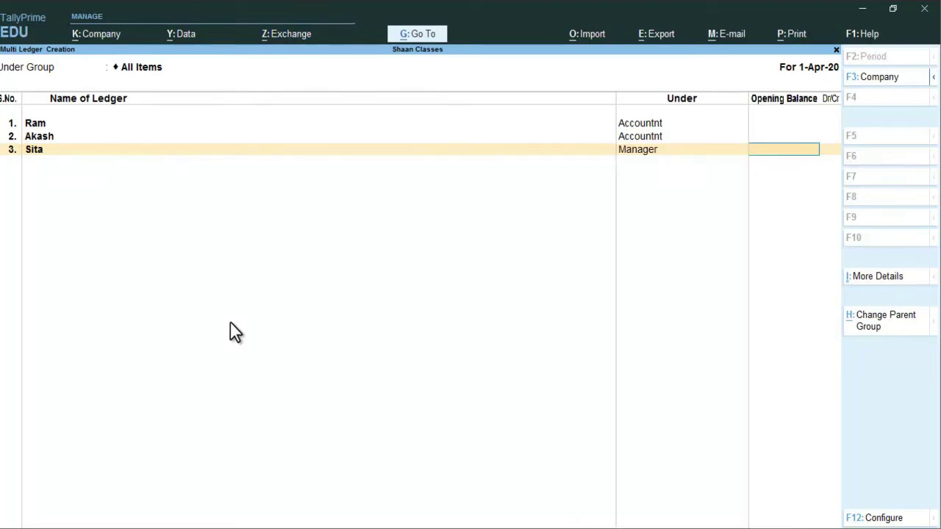
pyautogui.press('Return')
pyautogui.write('Gi')
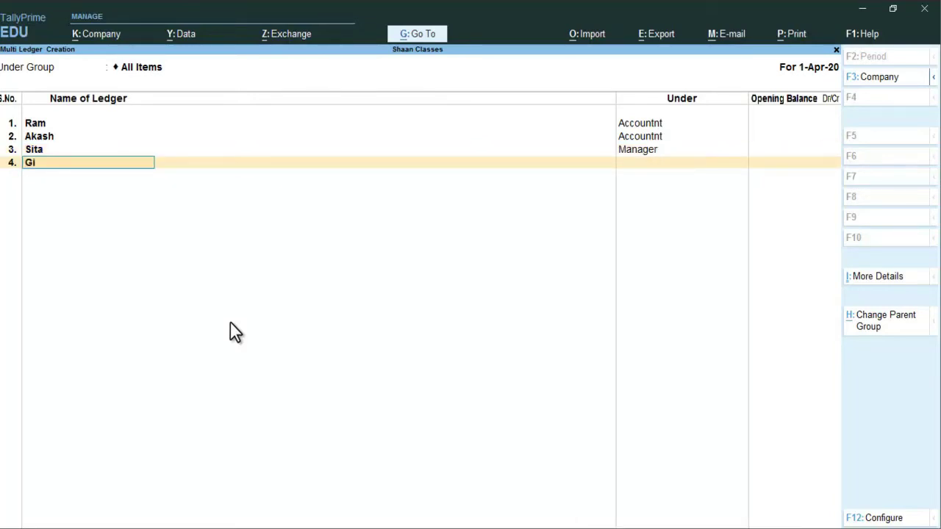
pyautogui.write('ta')
pyautogui.press('Return')
pyautogui.write('Man')
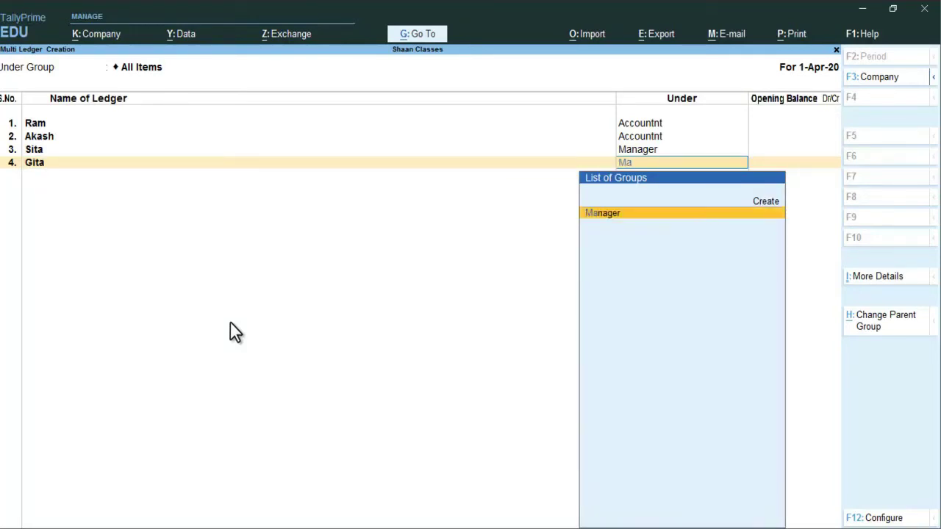
pyautogui.press('Return')
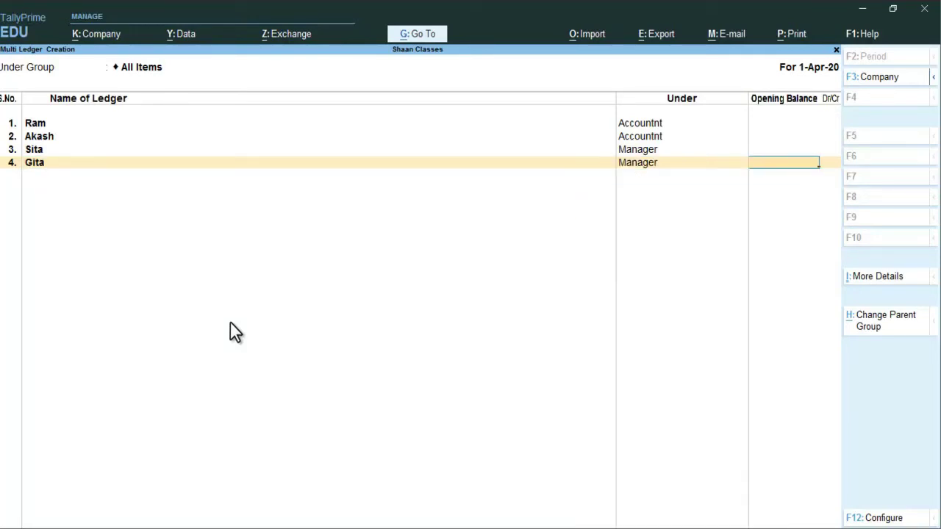
pyautogui.press('Return')
# Add ledgers named after the two clerks in the salary table under the Clerk group, without opening balances
pyautogui.write('Anand')
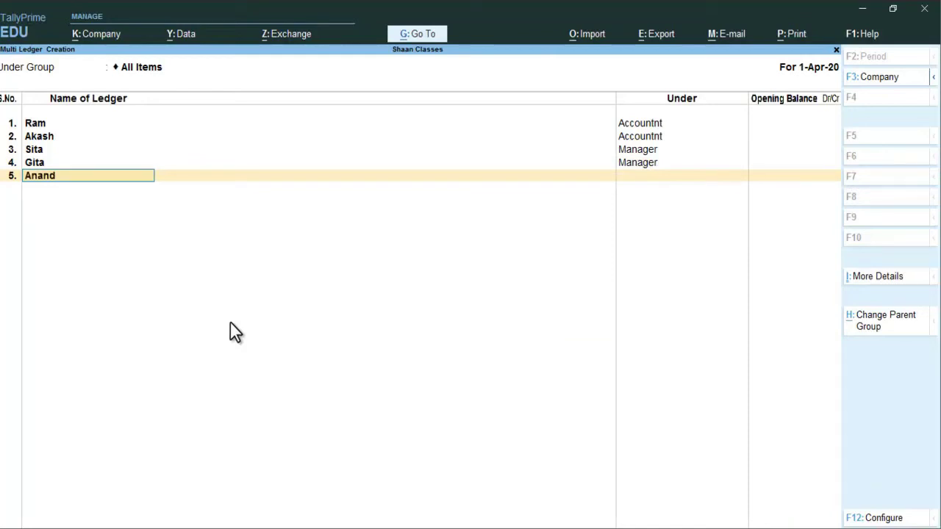
pyautogui.press('Return')
pyautogui.write('cle')
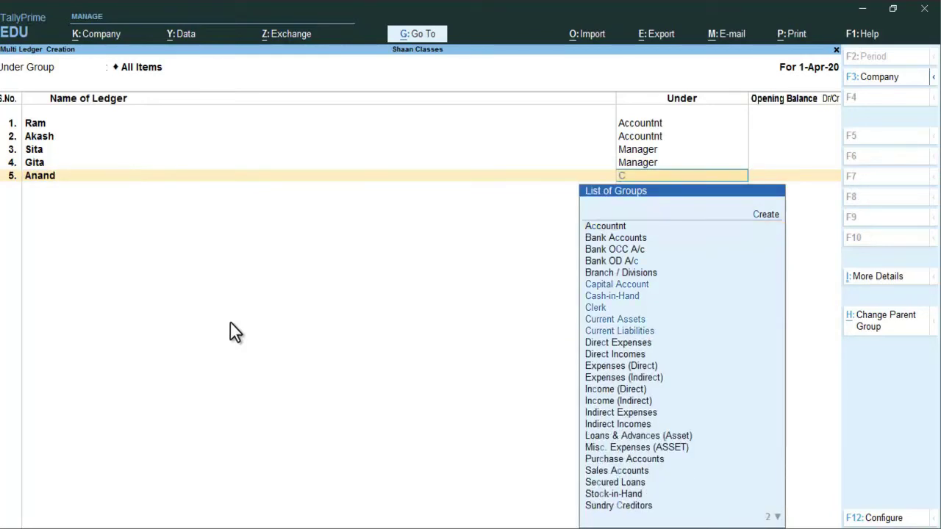
pyautogui.press('Return')
pyautogui.press('Return')
pyautogui.write('A')
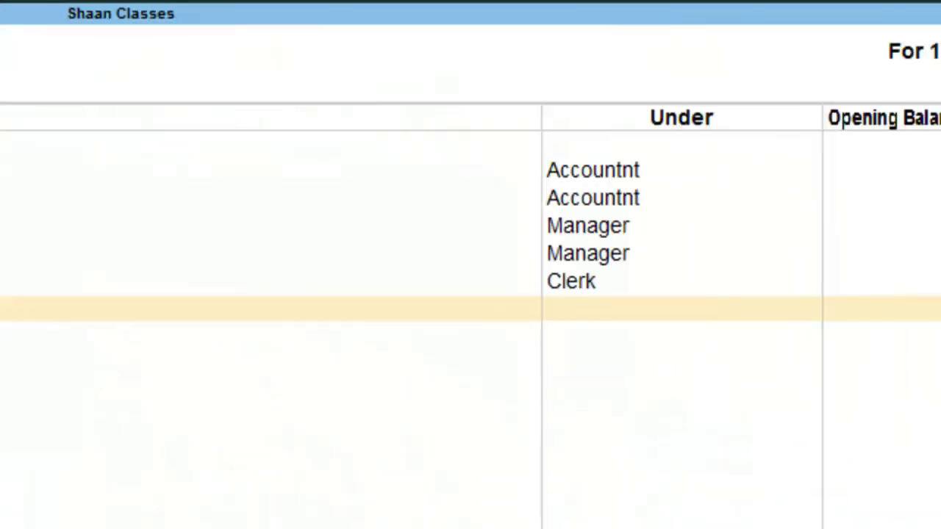
pyautogui.write('lok')
pyautogui.press('Return')
pyautogui.write('Cle')
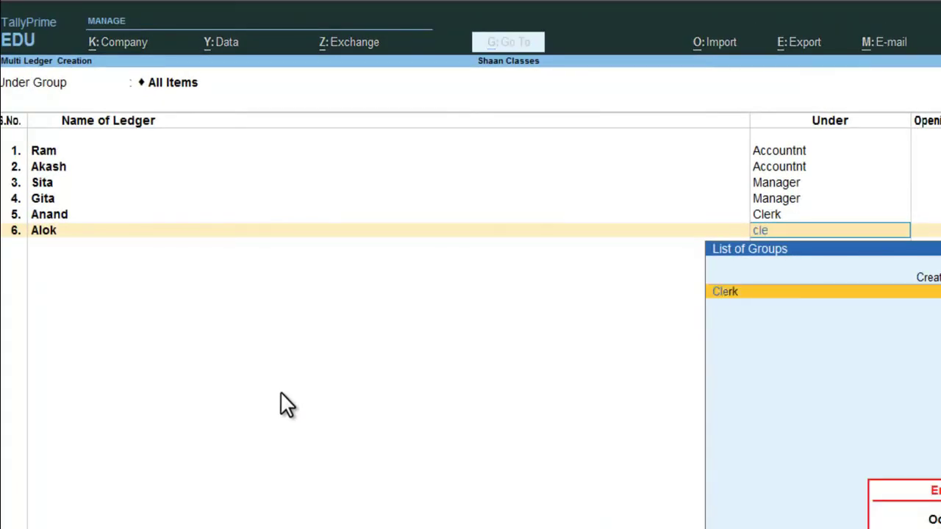
pyautogui.press('Return')
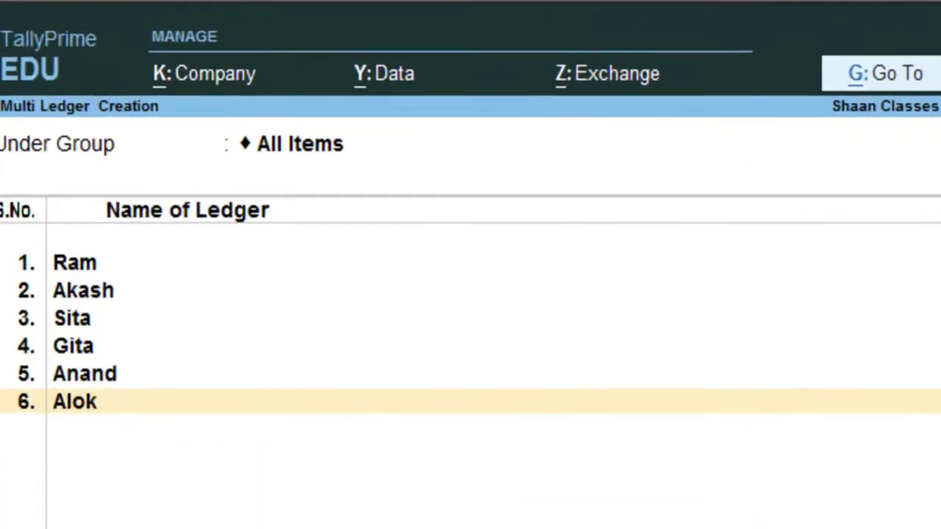
pyautogui.press('Return')
# Save the new employee ledgers and return to the Gateway of Tally
pyautogui.press('Return')
pyautogui.press('y')
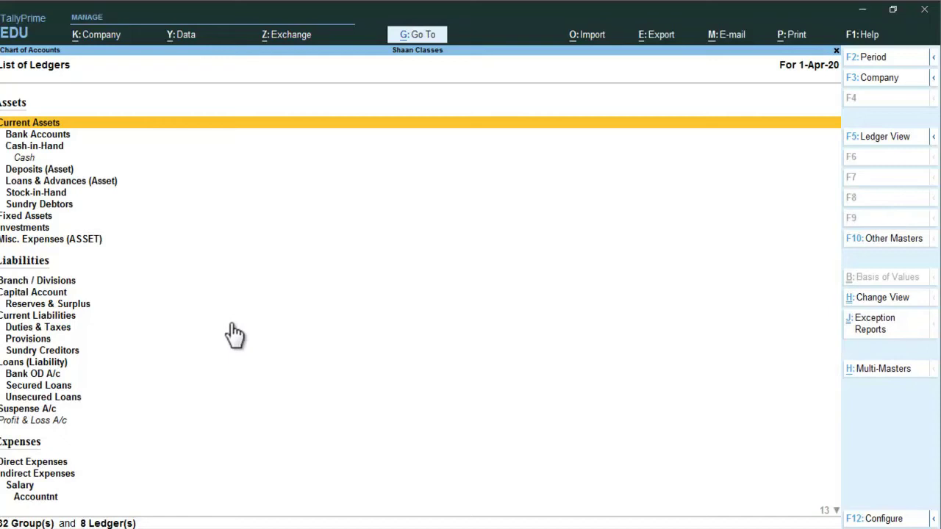
pyautogui.press('Escape')
pyautogui.press('Escape')
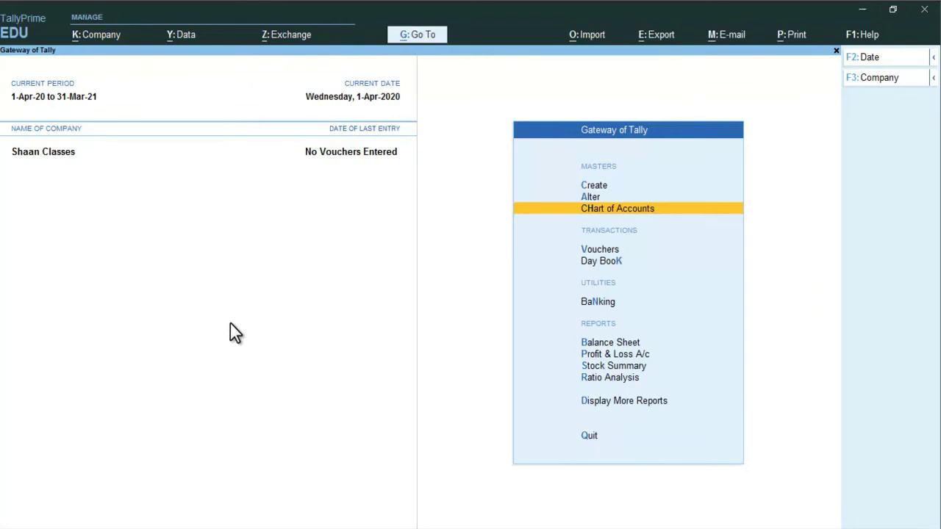
# Open accounting voucher creation and change the voucher type to Receipt
pyautogui.press('Down')
pyautogui.press('Return')
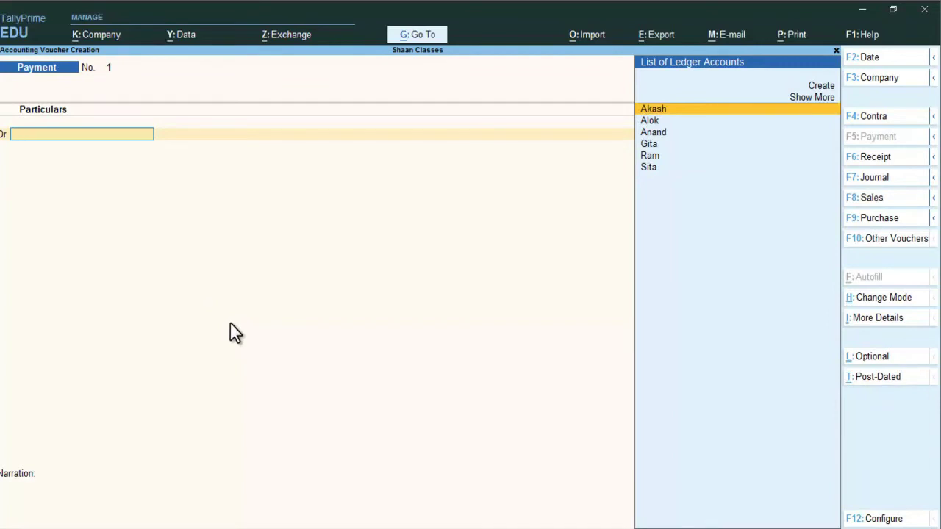
pyautogui.press('F6')
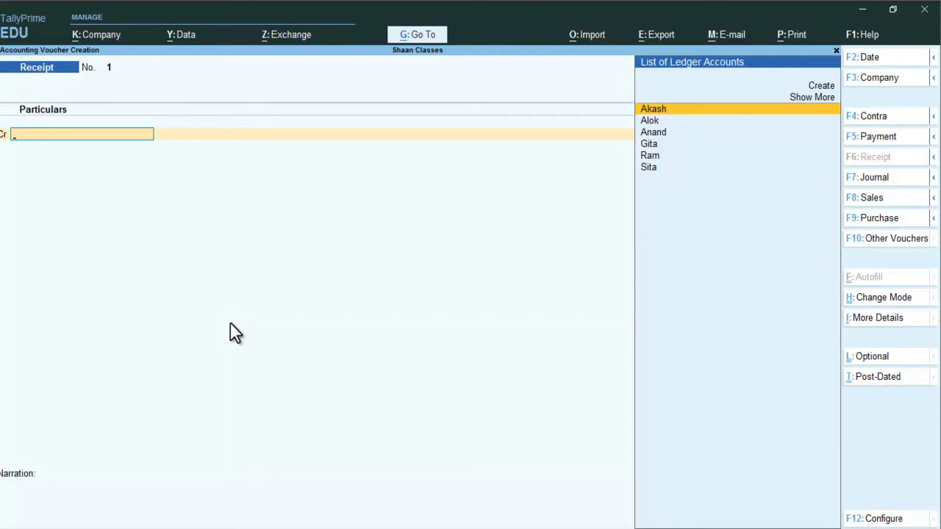
# Create a Capital ledger under Capital Account from within the receipt voucher, keeping the remaining details at their defaults, and save it
pyautogui.hotkey('alt', 'c')
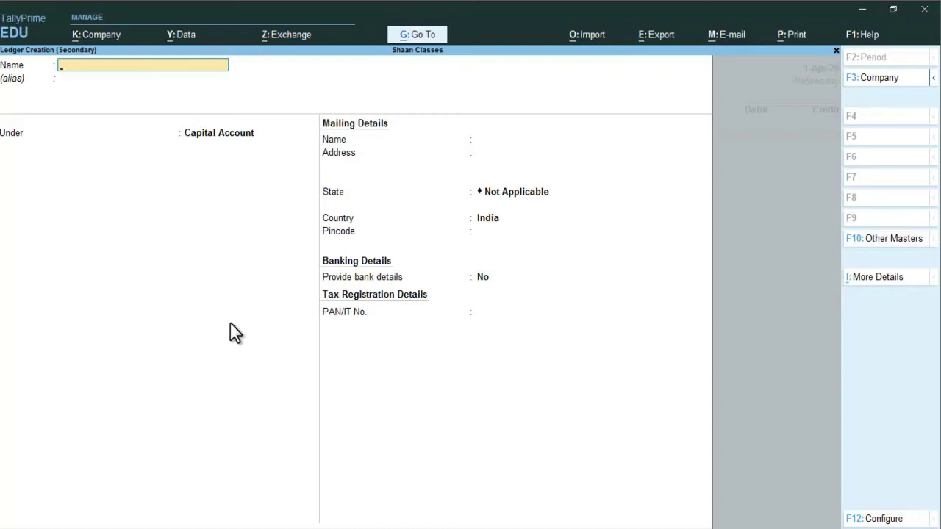
pyautogui.write('Capita')
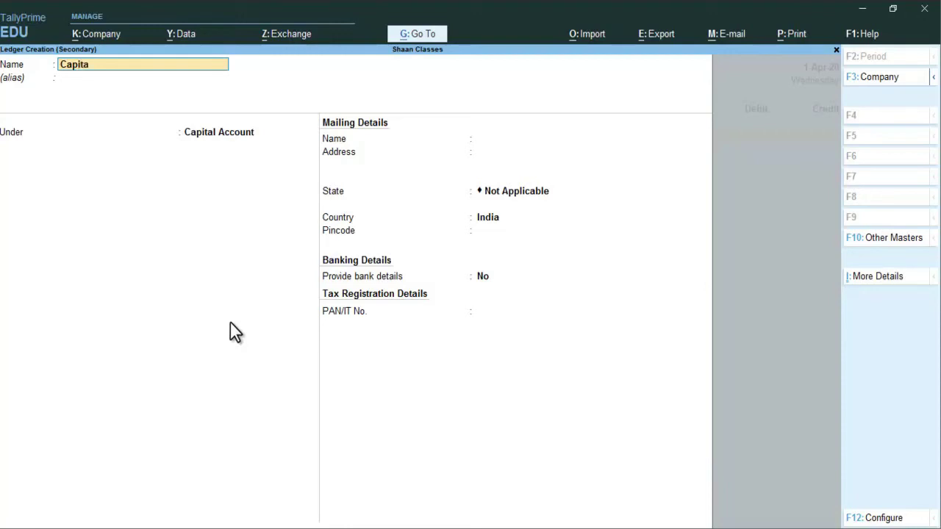
pyautogui.write('l')
pyautogui.press('Return')
pyautogui.press('Return')
pyautogui.press('Return')
pyautogui.press('Return')
pyautogui.press('Return')
pyautogui.press('Return')
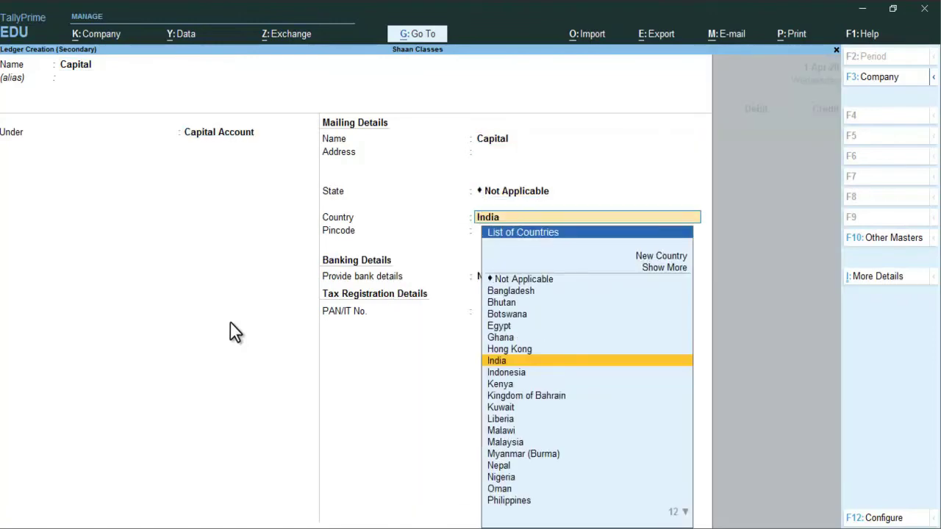
pyautogui.hotkey('ctrl', 'a')
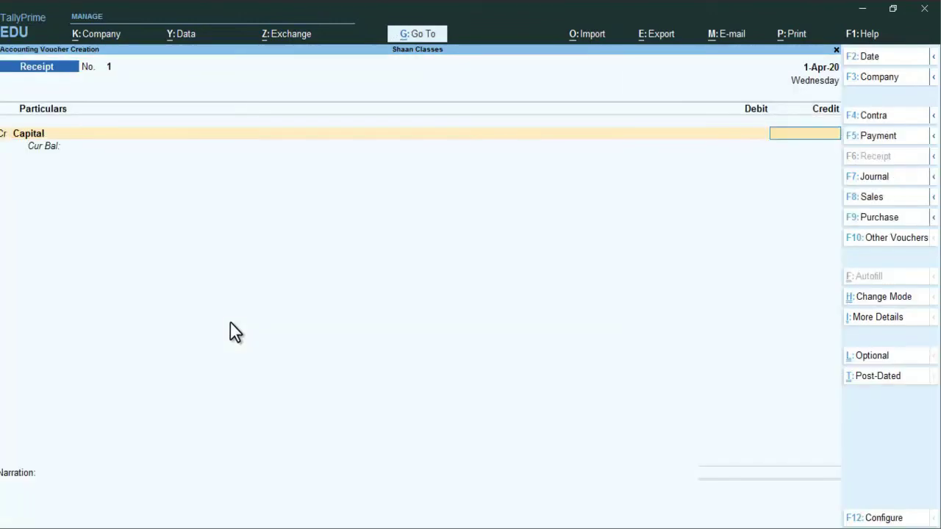
# Credit Capital with 500000, debit Cash for the full amount, and save the receipt voucher without a narration
pyautogui.write('500000')
pyautogui.press('Return')
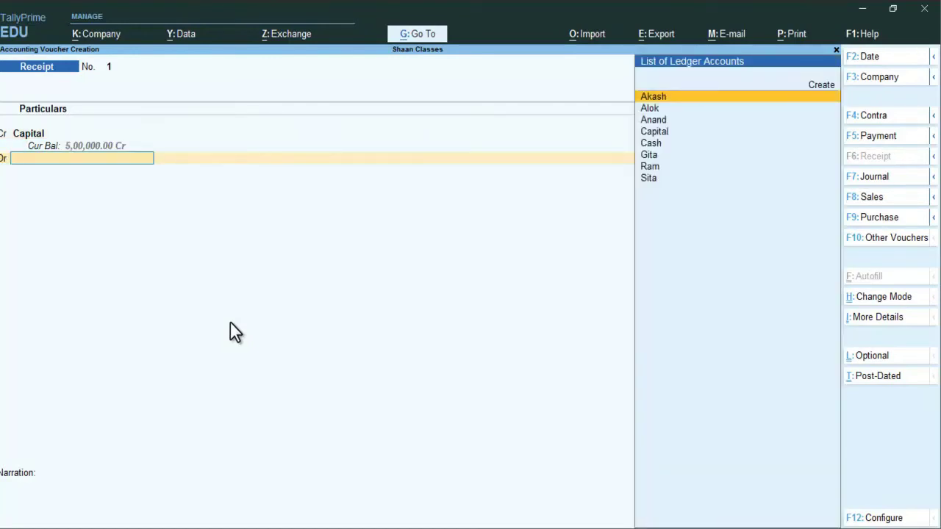
pyautogui.press('Down')
pyautogui.press('Down')
pyautogui.press('Down')
pyautogui.press('Down')
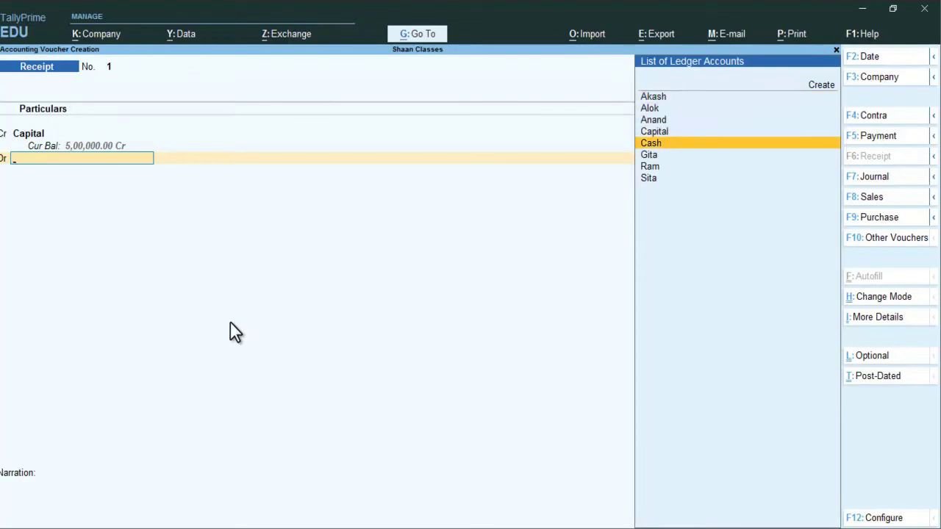
pyautogui.press('Return')
pyautogui.press('Return')
pyautogui.press('Return')
pyautogui.press('Return')
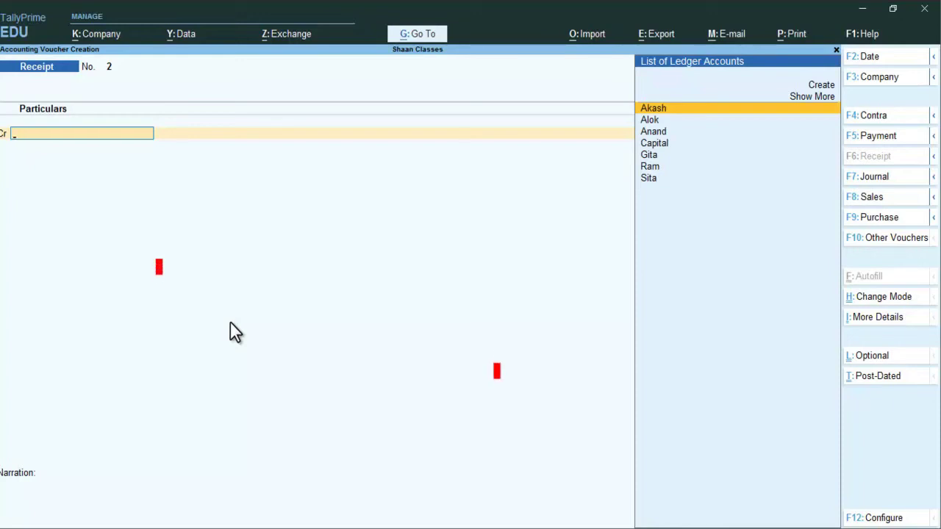
# Change the voucher type to Payment and debit the first employee's ledger with a salary of 30000
pyautogui.press('F5')
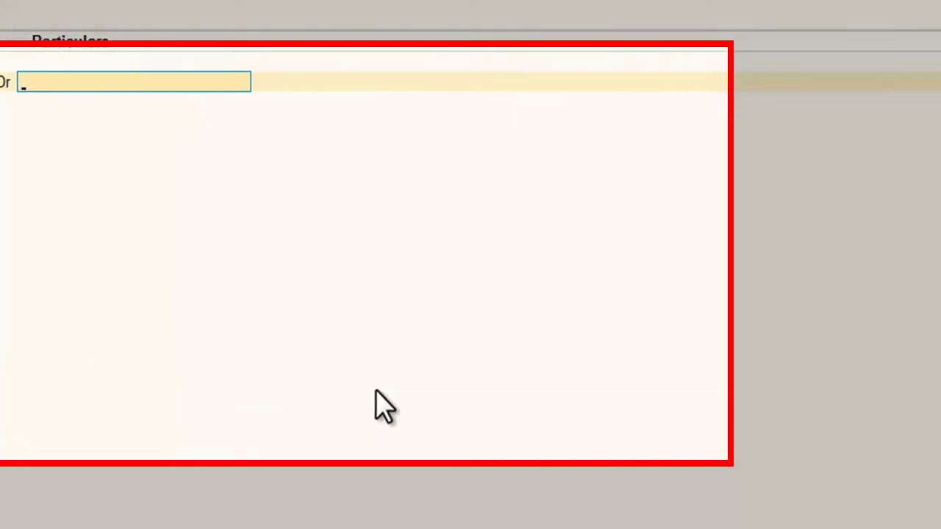
pyautogui.write('Ra')
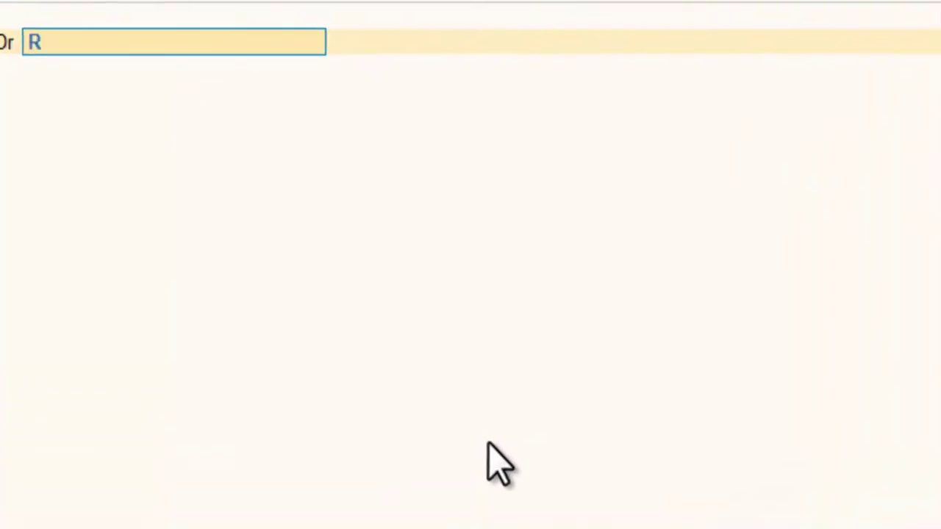
pyautogui.write('m')
pyautogui.press('Return')
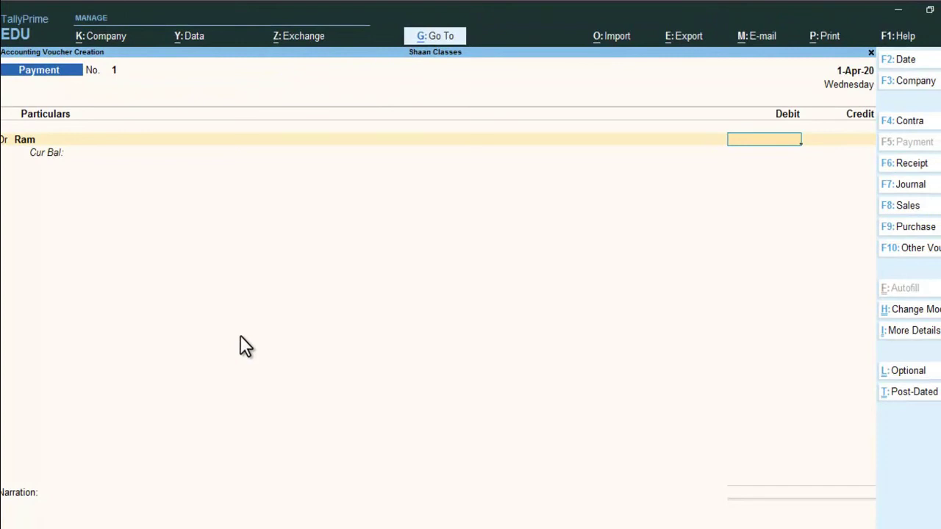
pyautogui.write('30000')
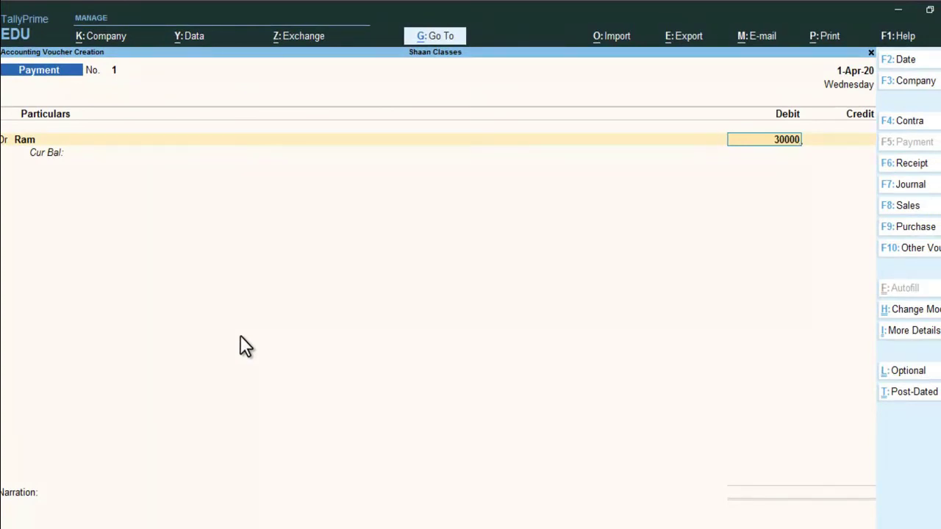
pyautogui.press('Return')
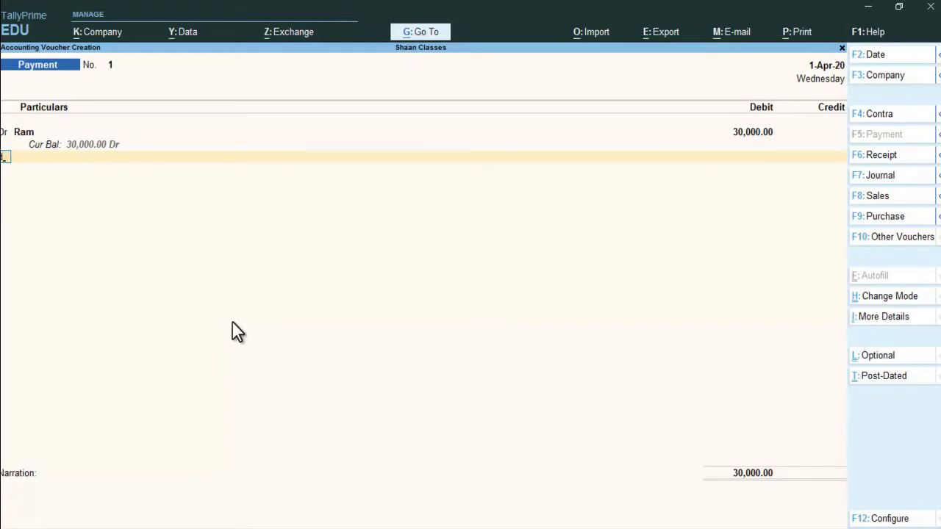
# Add a debit line of 30000 for the second employee's ledger in the payment voucher
pyautogui.press('Return')
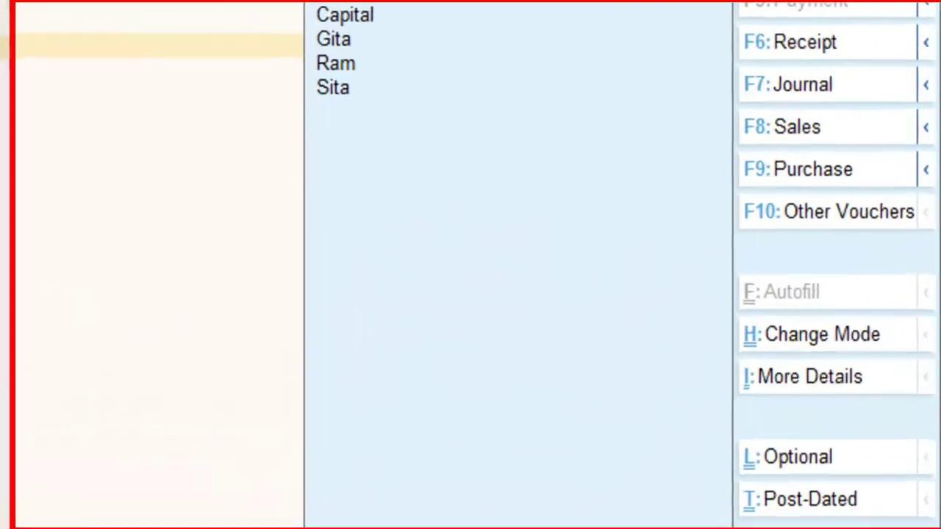
pyautogui.press('Return')
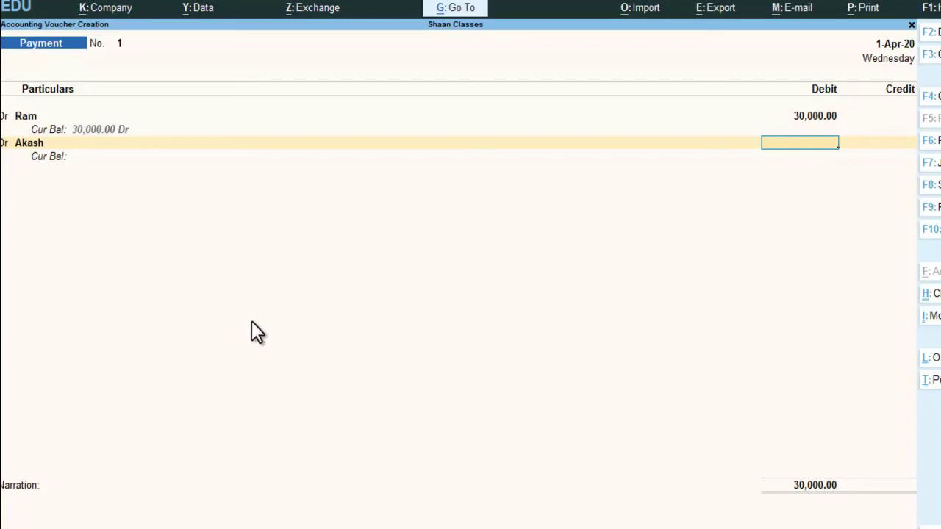
pyautogui.write('30,0')
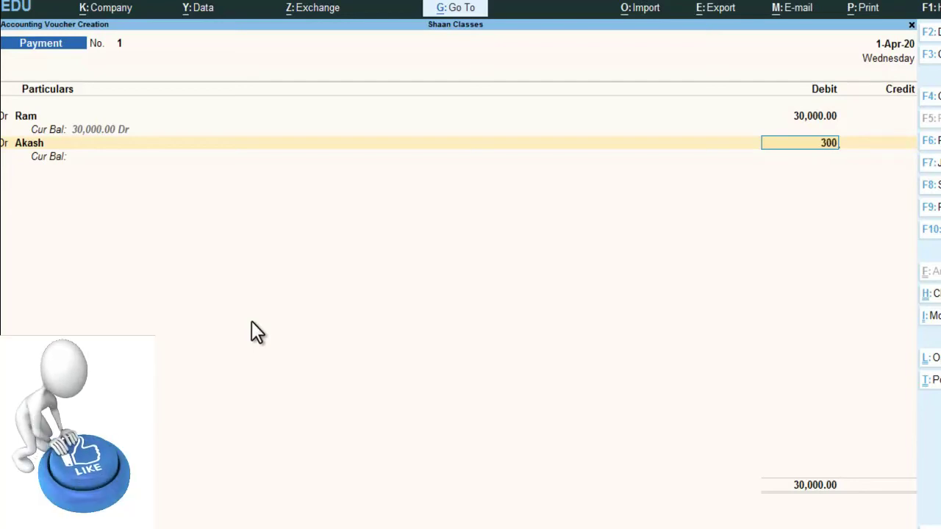
pyautogui.write('00')
pyautogui.press('Return')
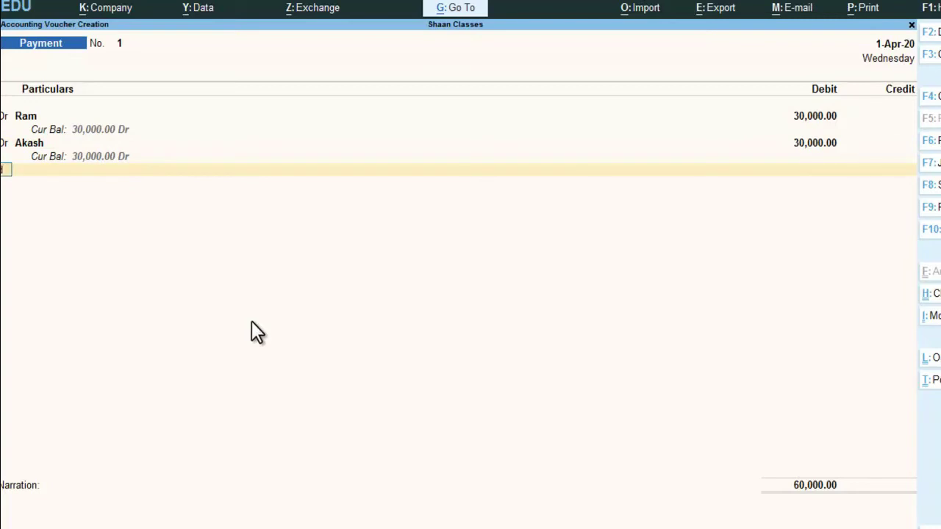
# Add a debit line of 50000 for the third employee's ledger in the payment voucher
pyautogui.press('Return')
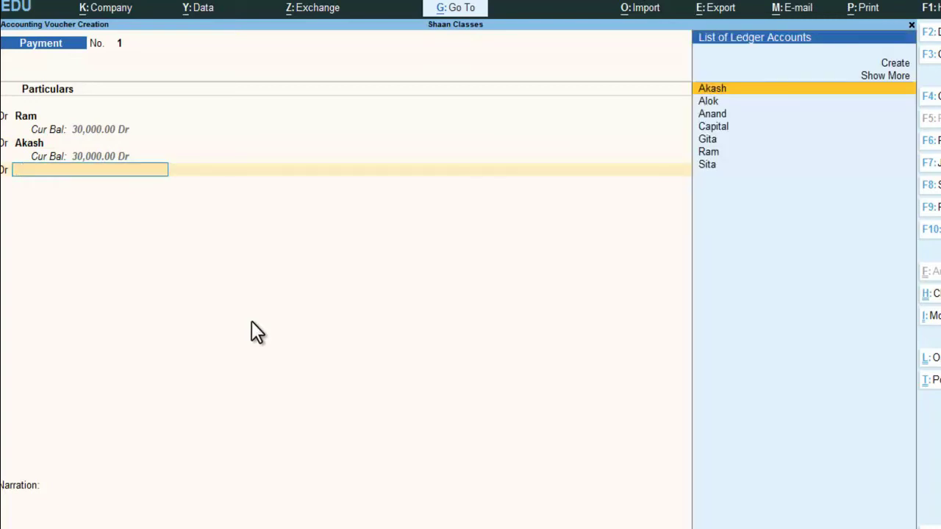
pyautogui.press('Down')
pyautogui.press('Down')
pyautogui.press('Down')
pyautogui.press('Down')
pyautogui.press('Down')
pyautogui.press('Down')
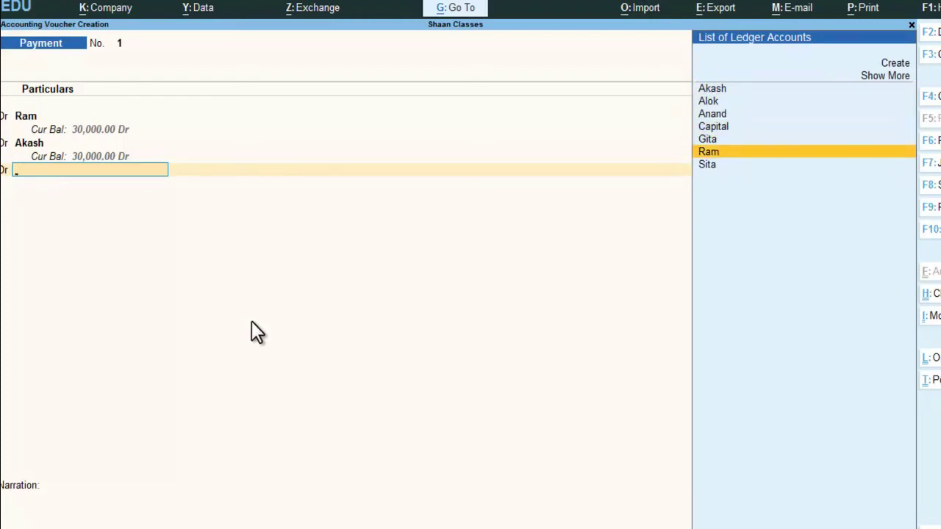
pyautogui.press('Return')
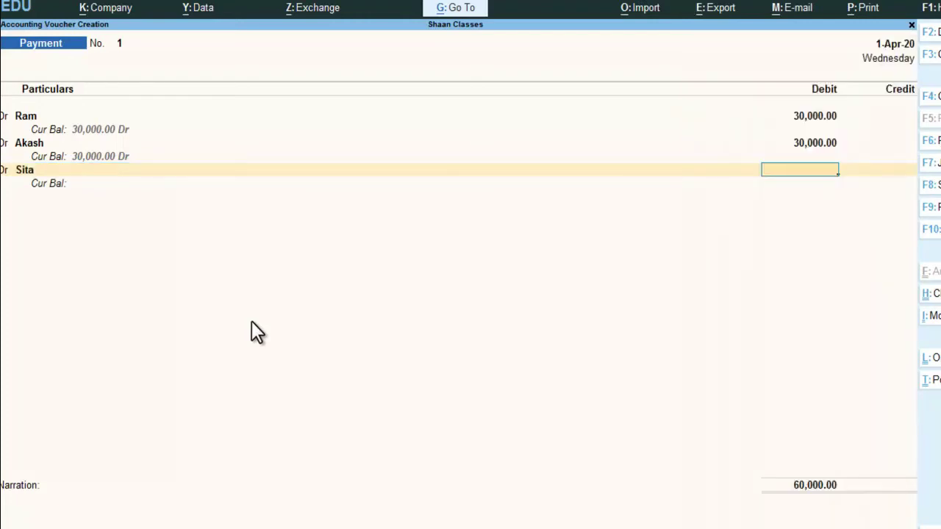
pyautogui.write('35000')
pyautogui.press('BackSpace')
pyautogui.press('BackSpace')
pyautogui.press('BackSpace')
pyautogui.press('BackSpace')
pyautogui.press('BackSpace')
pyautogui.write('5000')
pyautogui.click(251, 331)
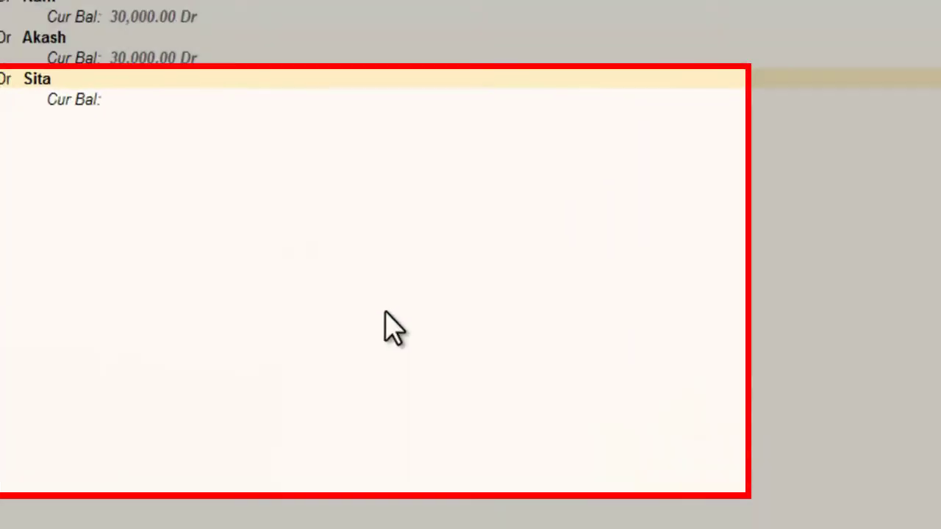
pyautogui.press('Return')
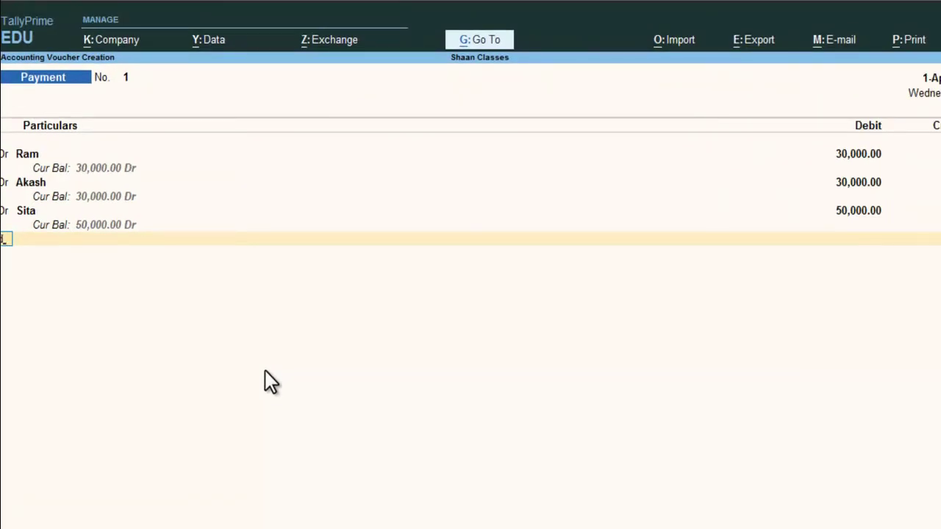
# Add a debit line of 50000 for the fourth employee's ledger in the payment voucher
pyautogui.press('Return')
pyautogui.write('G')
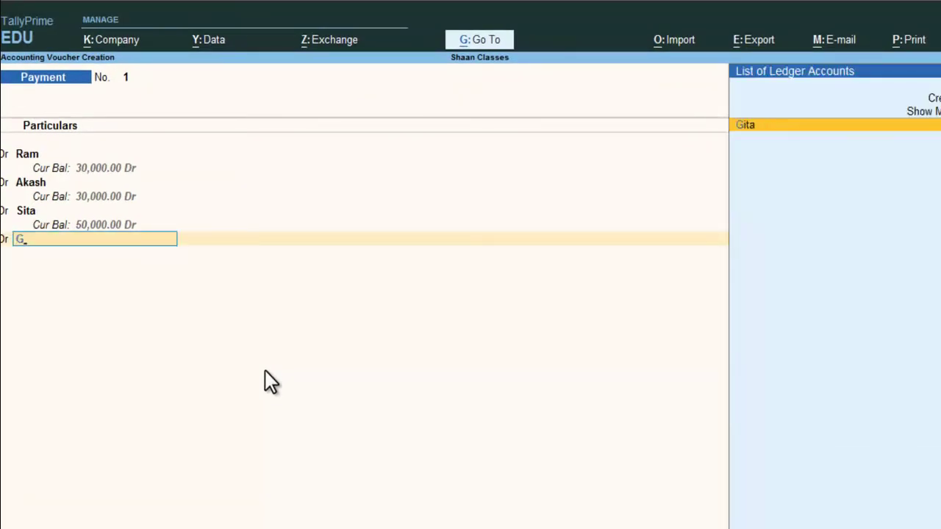
pyautogui.press('Return')
pyautogui.write('50000')
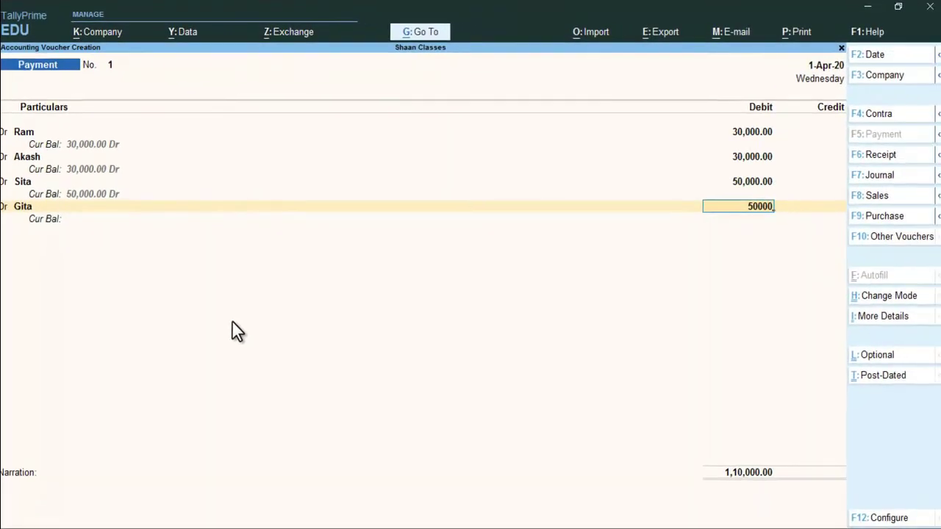
pyautogui.press('Return')
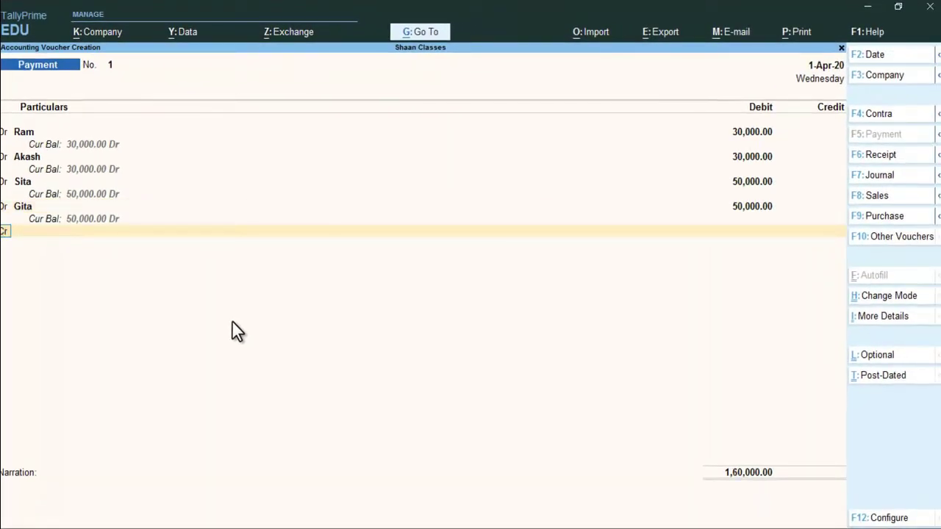
# Add a debit line of 20000 for the fifth employee's ledger in the payment voucher
pyautogui.press('Return')
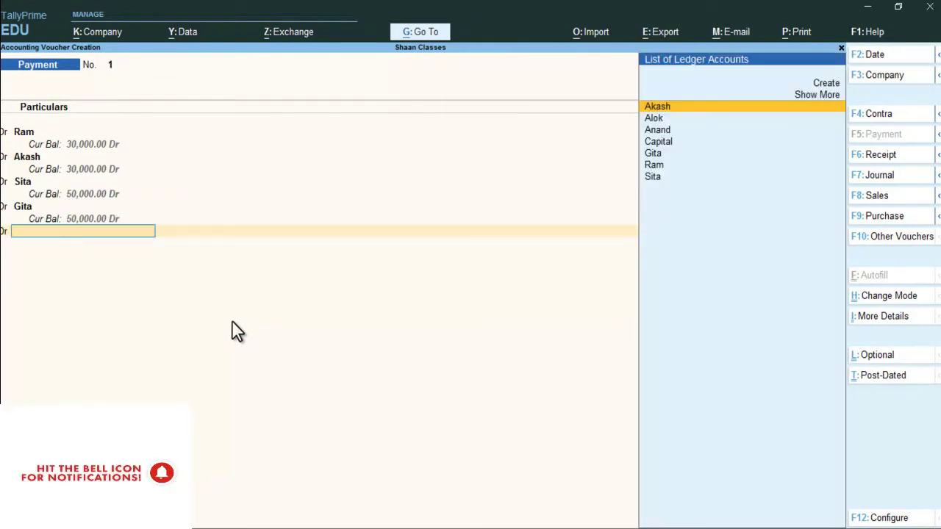
pyautogui.press('Down')
pyautogui.press('Down')
pyautogui.press('Down')
pyautogui.press('Up')
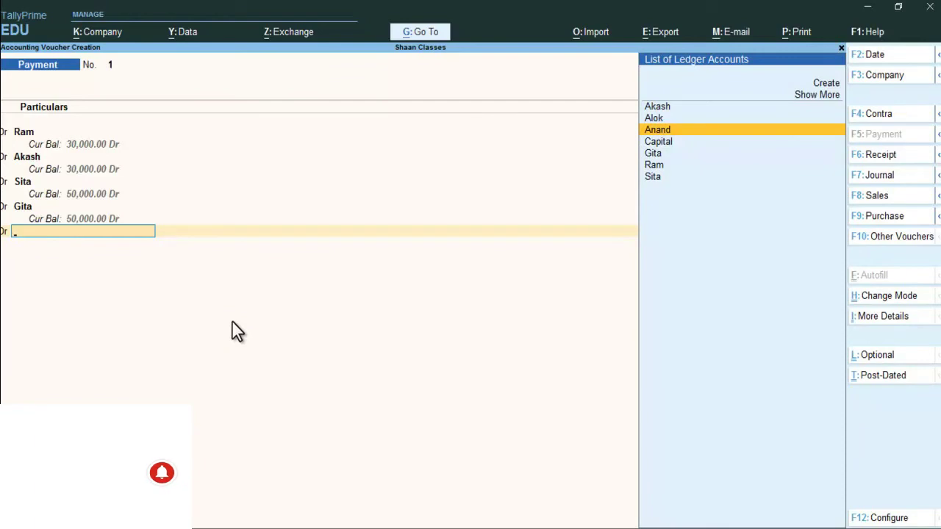
pyautogui.press('Return')
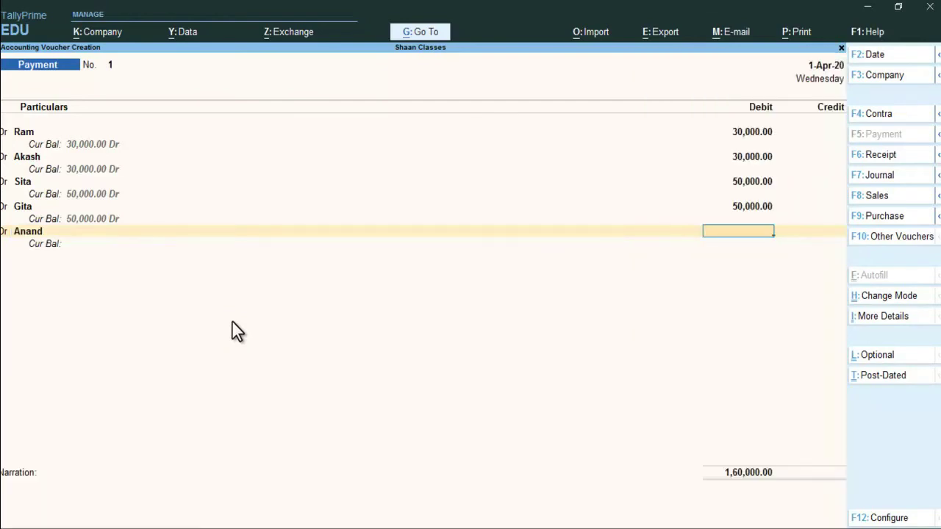
pyautogui.write('20000')
pyautogui.press('Return')
# Add a debit line of 20000 for the last remaining employee's ledger in the payment voucher
pyautogui.write('d')
pyautogui.press('Return')
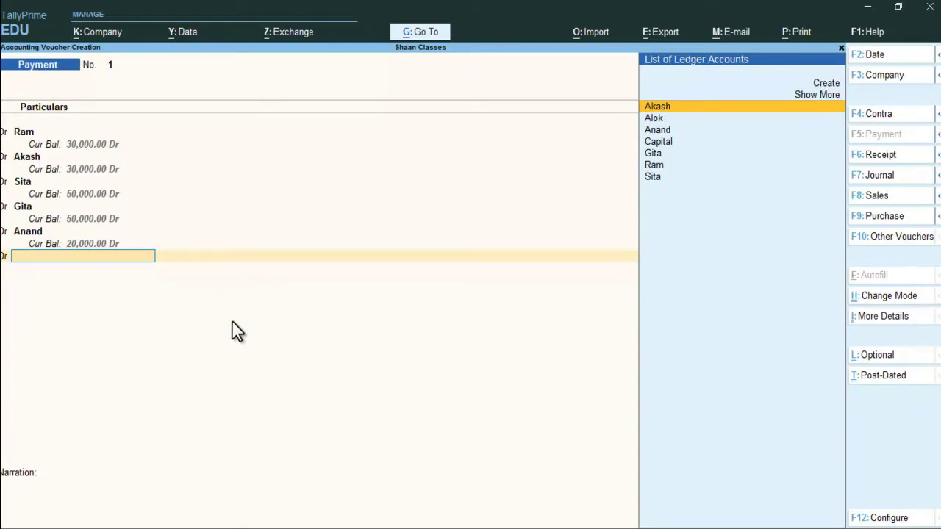
pyautogui.press('Down')
pyautogui.press('Down')
pyautogui.press('Down')
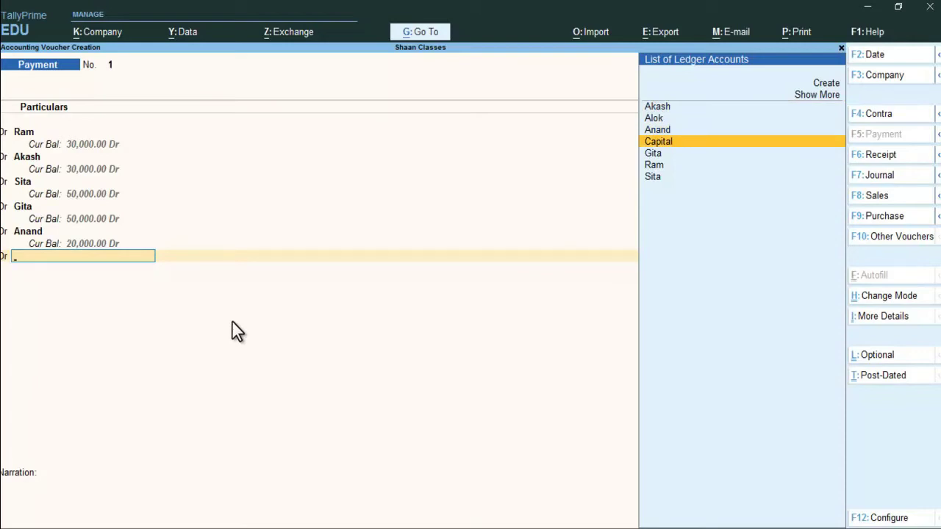
pyautogui.press('Down')
pyautogui.press('Down')
pyautogui.press('Up')
pyautogui.press('Up')
pyautogui.press('Up')
pyautogui.press('Up')
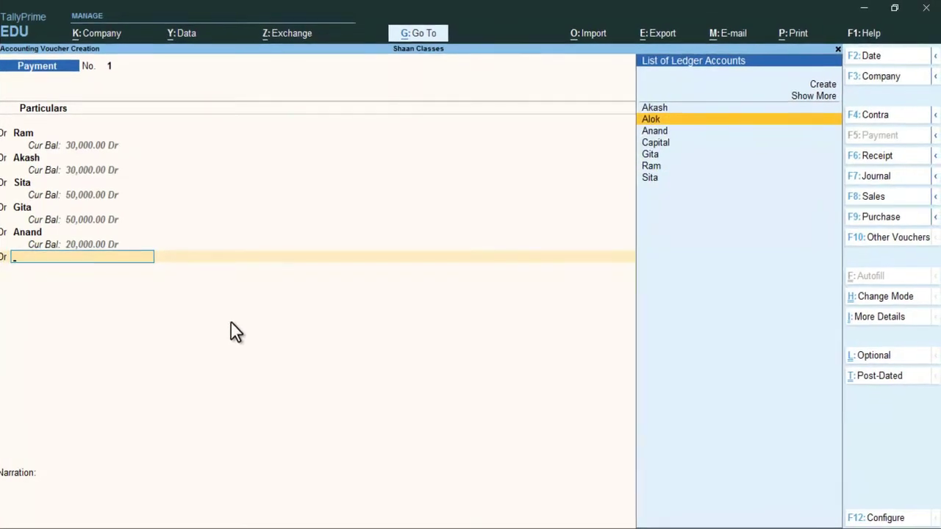
pyautogui.press('Return')
pyautogui.write('20000')
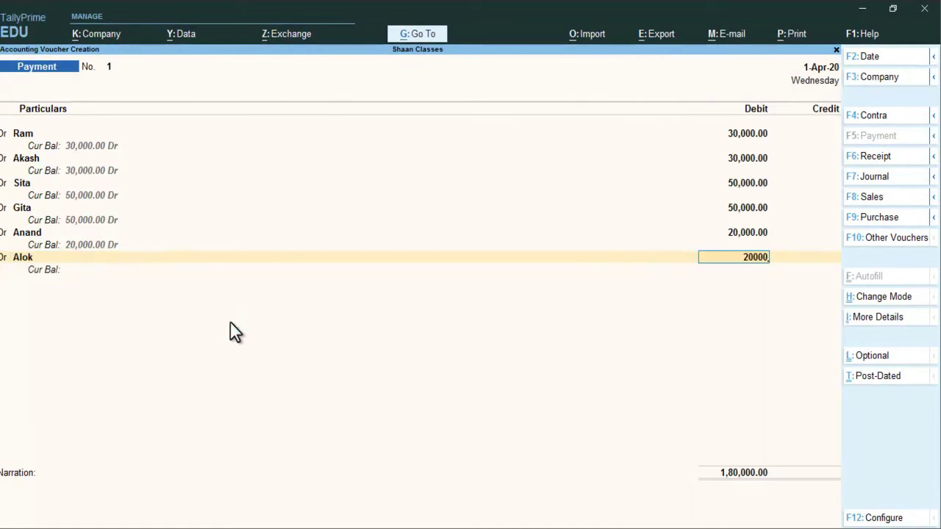
pyautogui.press('Return')
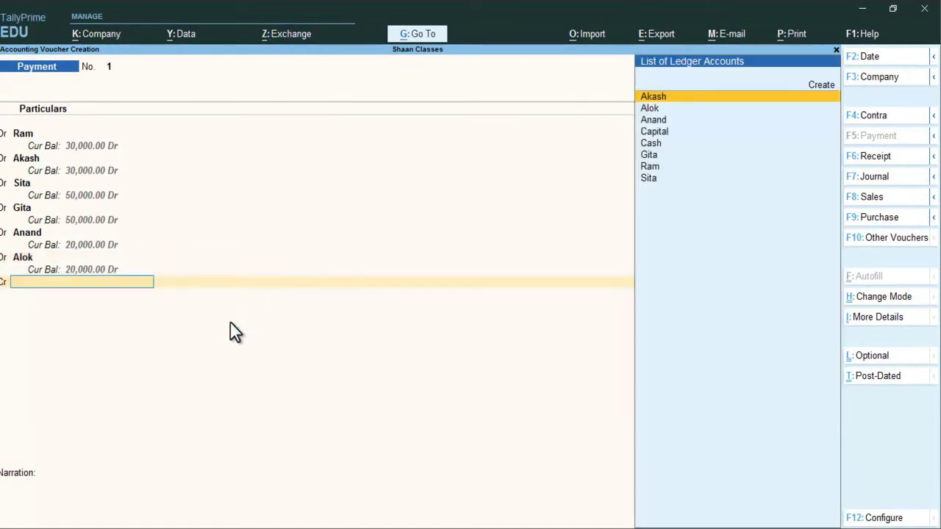
# Credit Cash with the full salary amount of 2,00,000 in the payment voucher
pyautogui.press('Down')
pyautogui.press('Down')
pyautogui.press('Down')
pyautogui.press('Down')
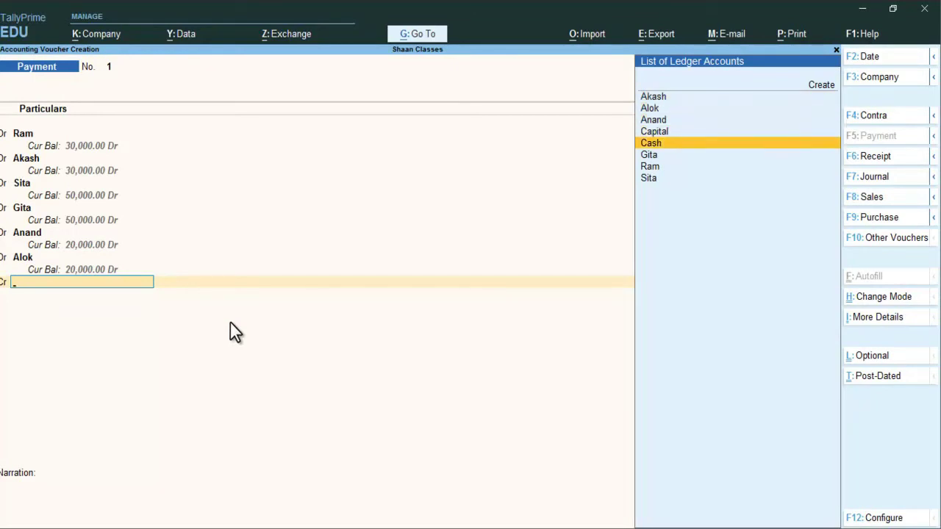
pyautogui.press('Return')
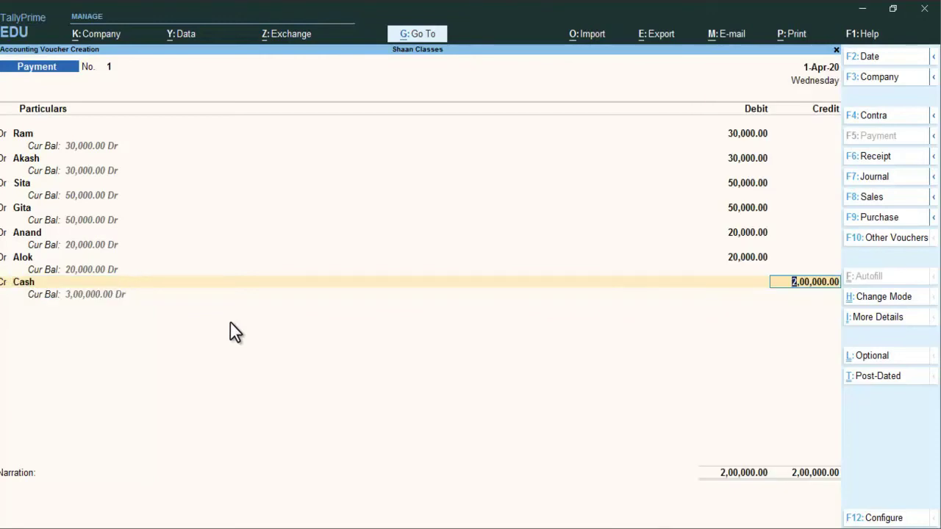
pyautogui.press('Return')
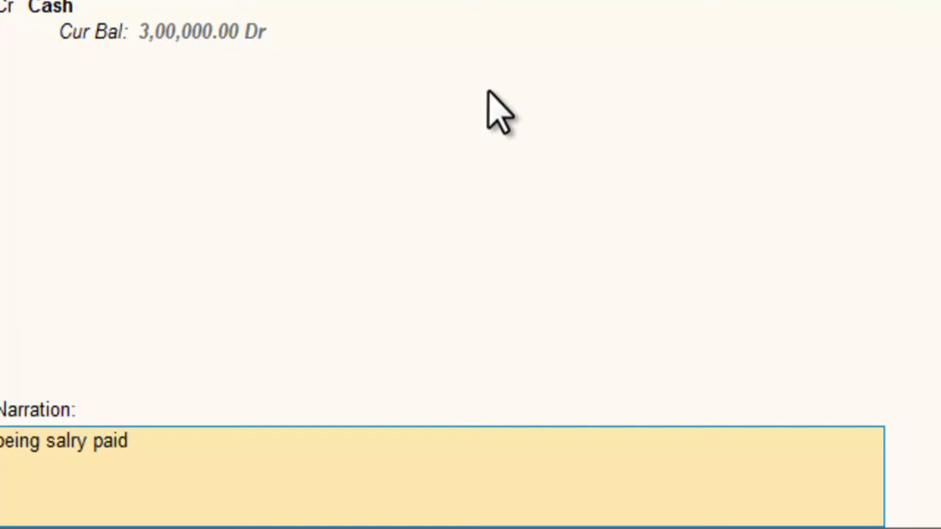
# Extend the payment voucher's narration with the paid amount, "rs 200000 to"
pyautogui.write('rs 200')
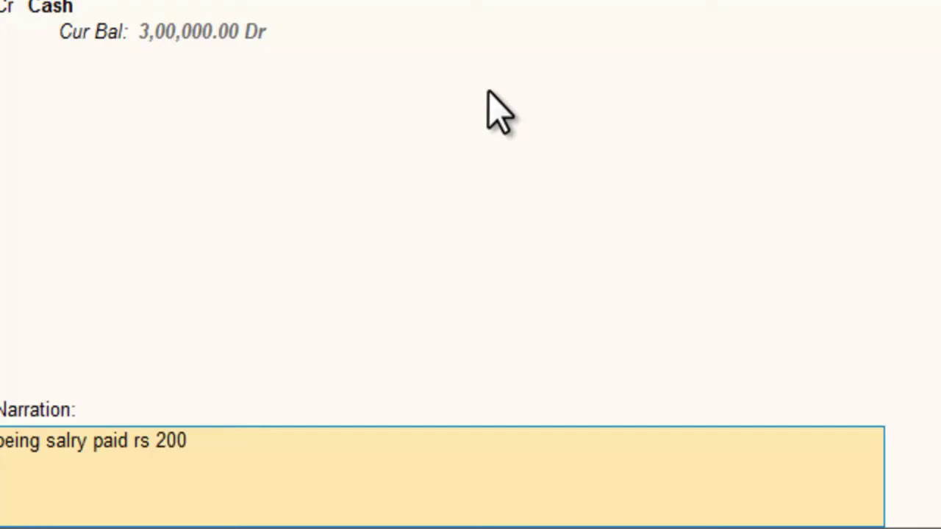
pyautogui.write('000 ti')
pyautogui.press('BackSpace')
pyautogui.write('o')
# Finish the narration with the six employees' names, save the payment voucher and leave voucher entry
pyautogui.write('r')
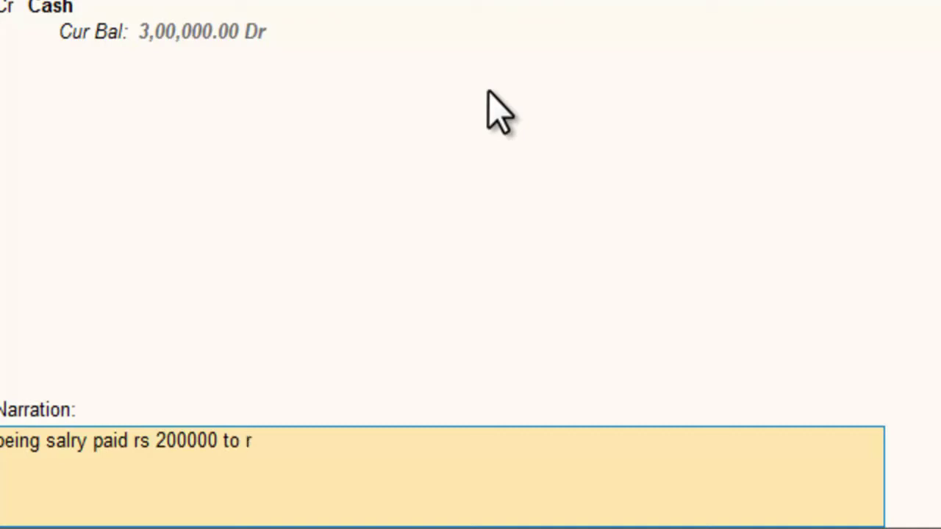
pyautogui.write('am, aksh')
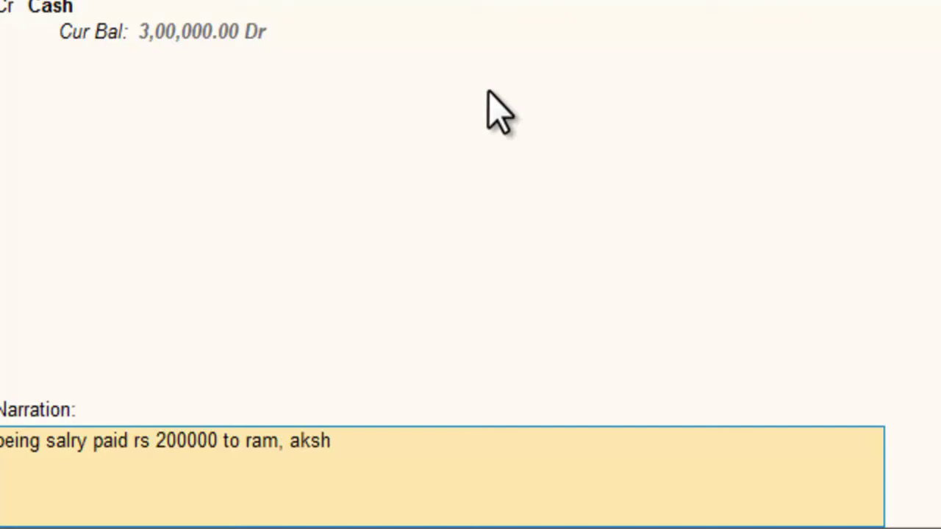
pyautogui.press('BackSpace')
pyautogui.press('BackSpace')
pyautogui.write('ash,sita ,')
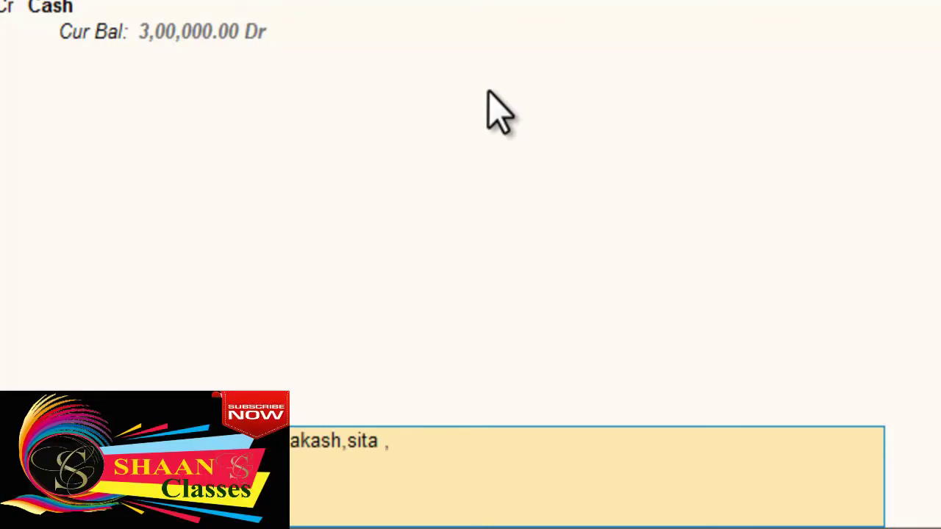
pyautogui.write('gita,anan')
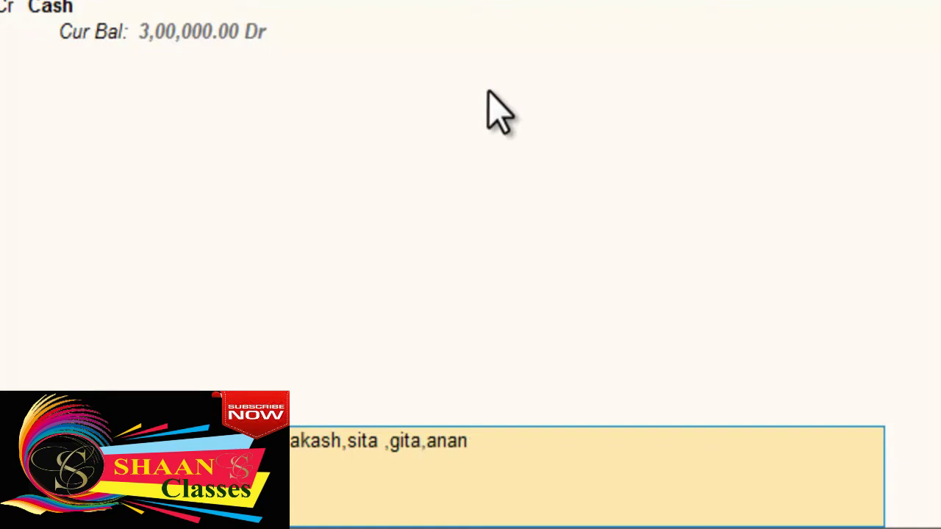
pyautogui.write('d,la')
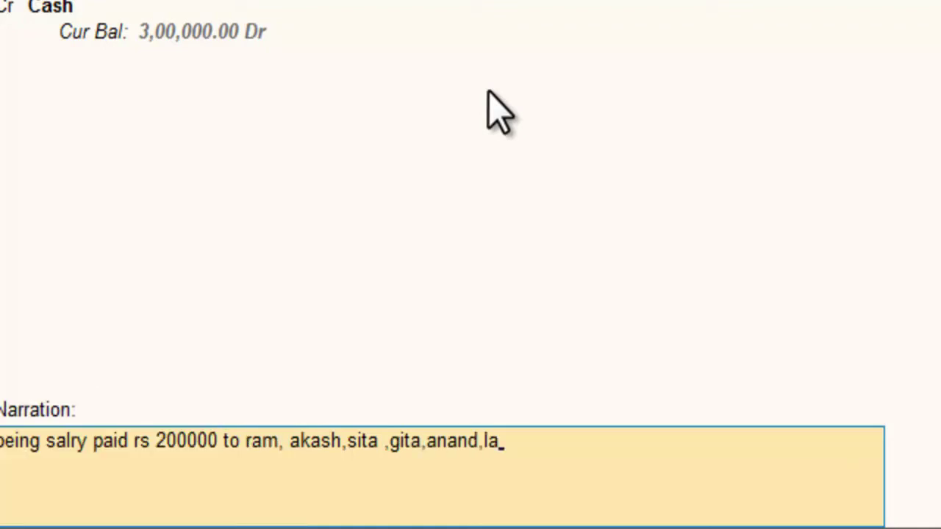
pyautogui.press('BackSpace')
pyautogui.press('BackSpace')
pyautogui.write('alok')
pyautogui.press('Return')
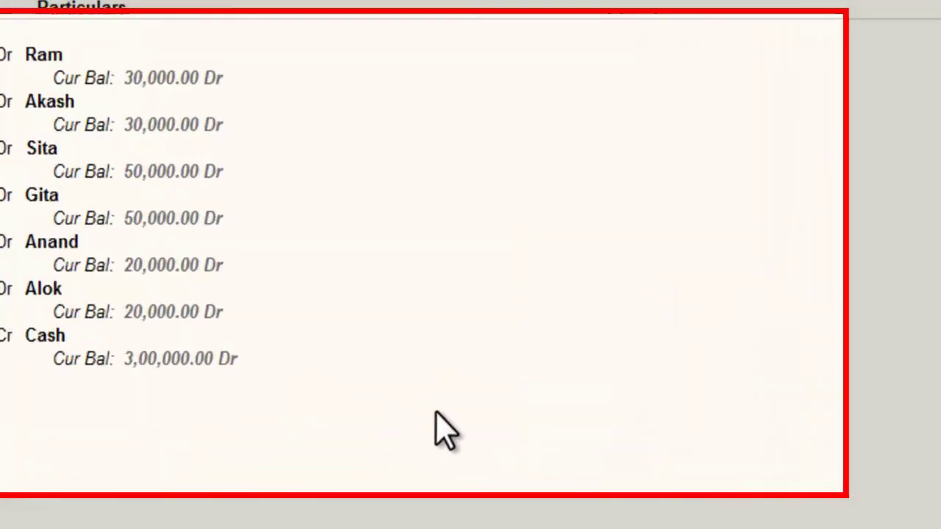
pyautogui.press('Return')
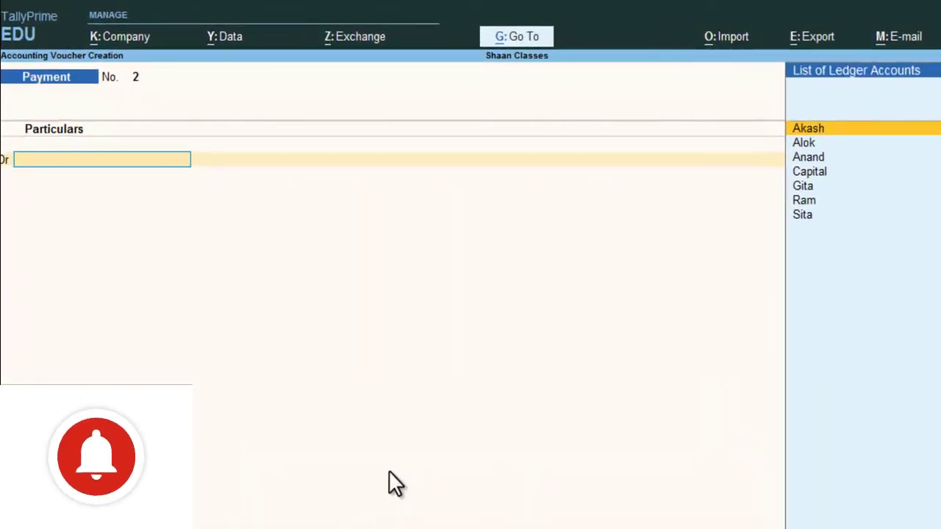
pyautogui.press('Escape')
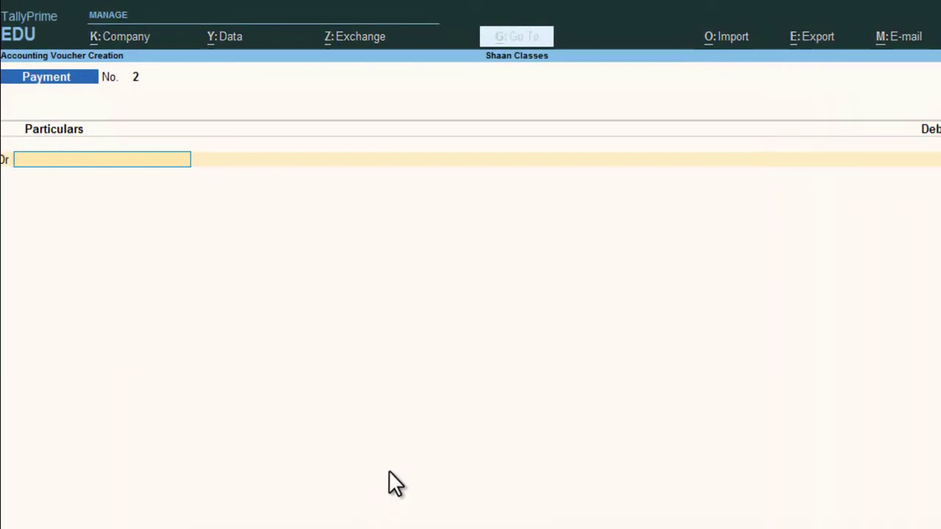
pyautogui.press('Escape')
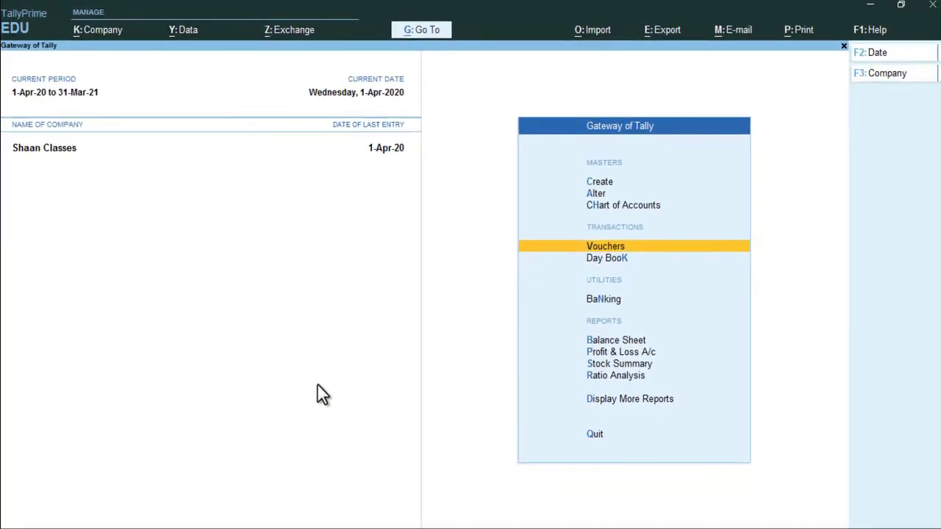
pyautogui.press('Down')
pyautogui.press('Down')
pyautogui.press('Down')
pyautogui.press('Down')
pyautogui.press('Down')
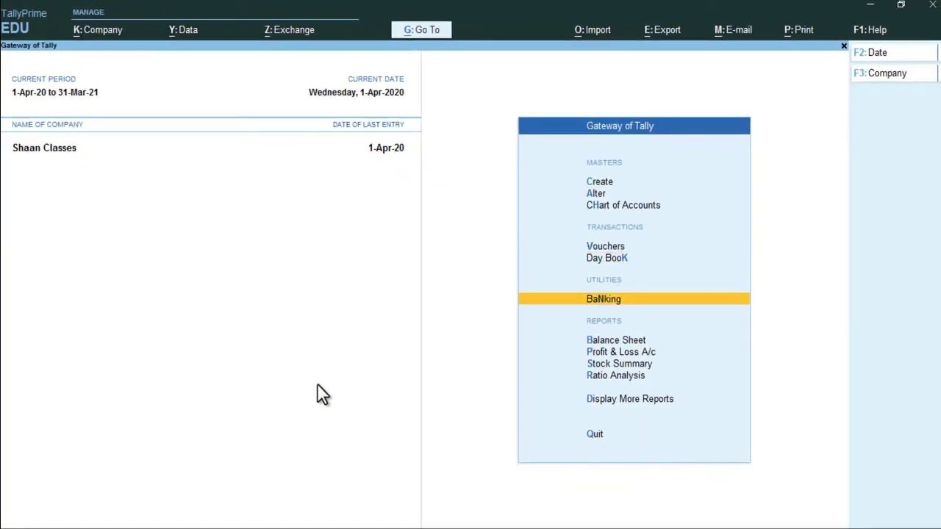
pyautogui.press('Up')
pyautogui.press('Up')
pyautogui.press('Up')
pyautogui.press('Up')
pyautogui.press('Up')
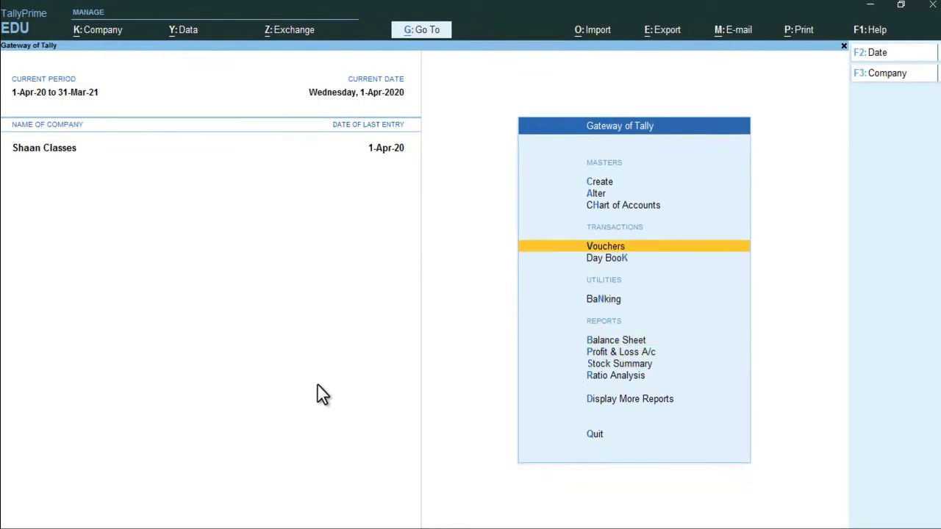
# Check the recorded payment and receipt vouchers in the Day Book and return to the Gateway of Tally
pyautogui.press('Down')
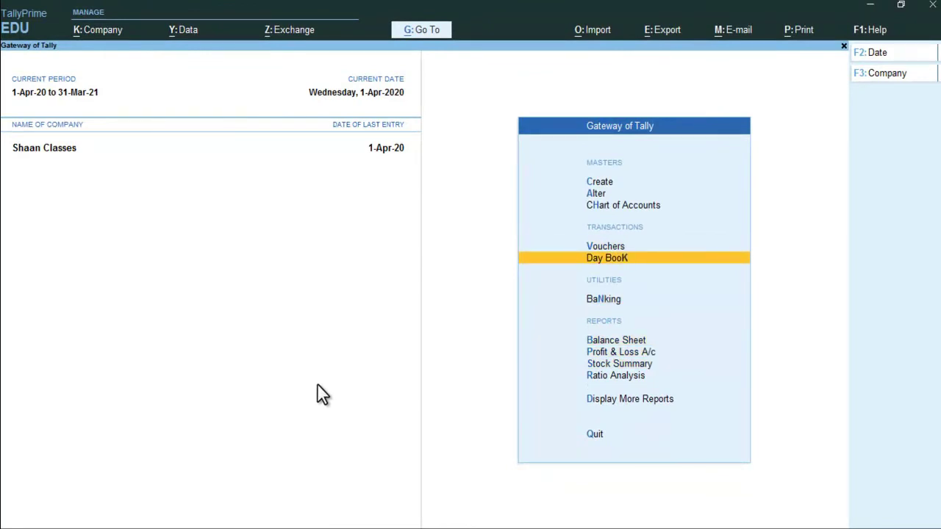
pyautogui.press('F10')
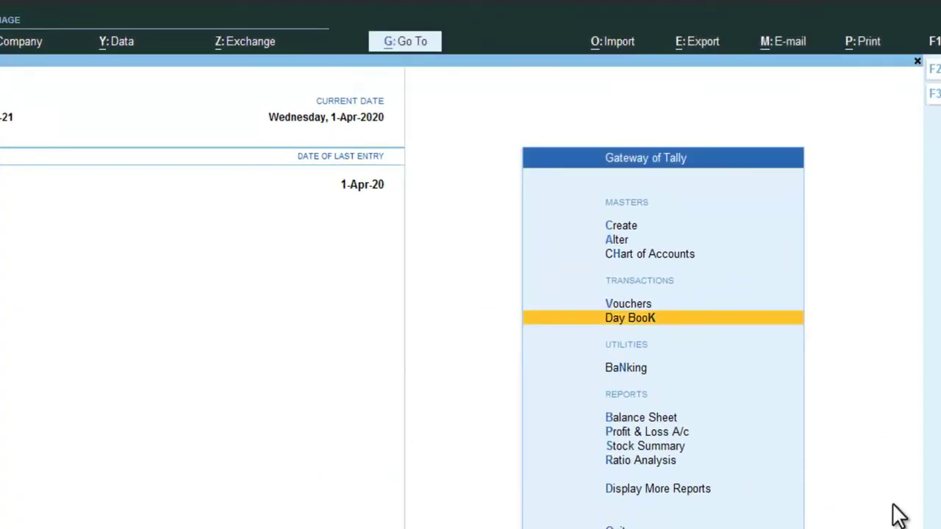
pyautogui.press('Return')
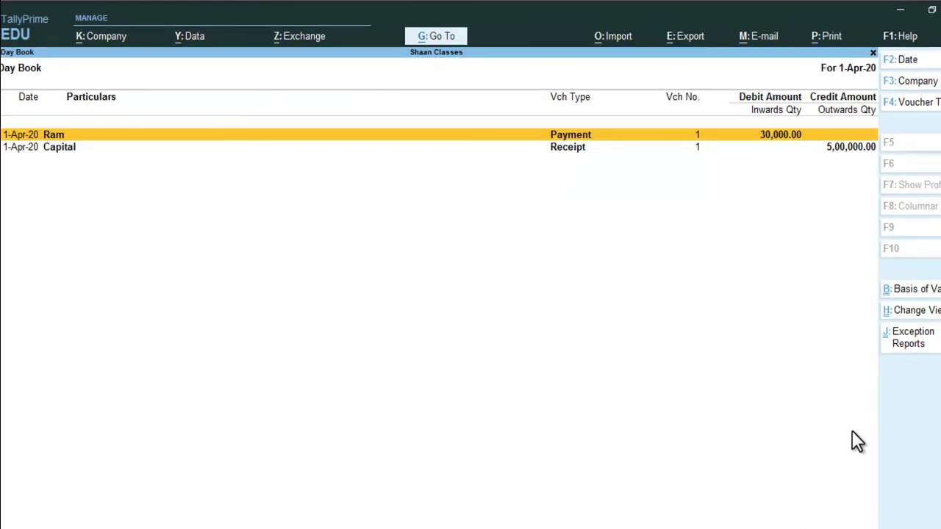
pyautogui.press('Escape')
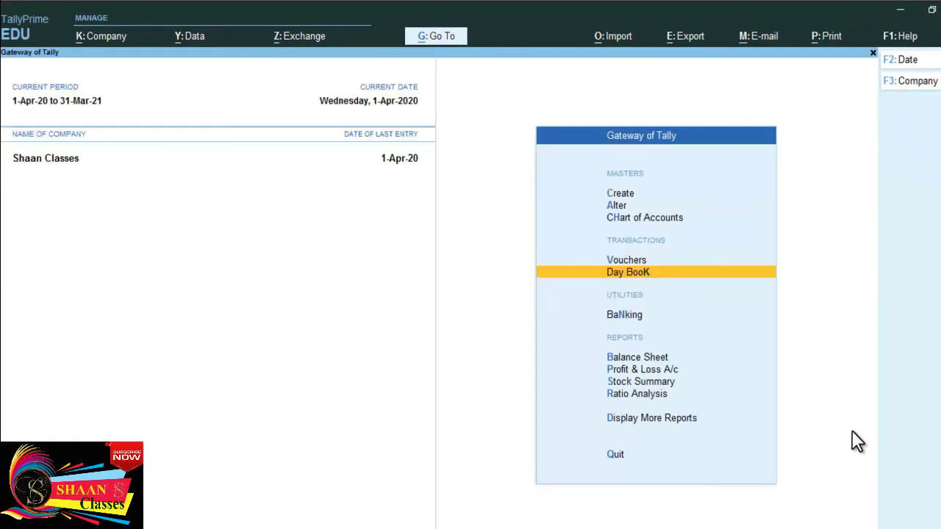
pyautogui.press('Down')
pyautogui.press('Down')
pyautogui.press('Down')
pyautogui.press('Down')
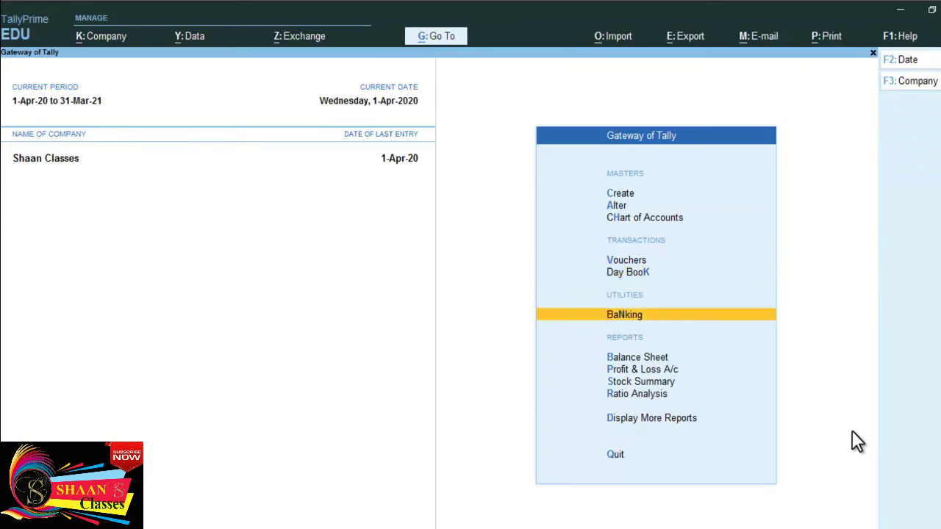
pyautogui.press('Down')
pyautogui.press('Down')
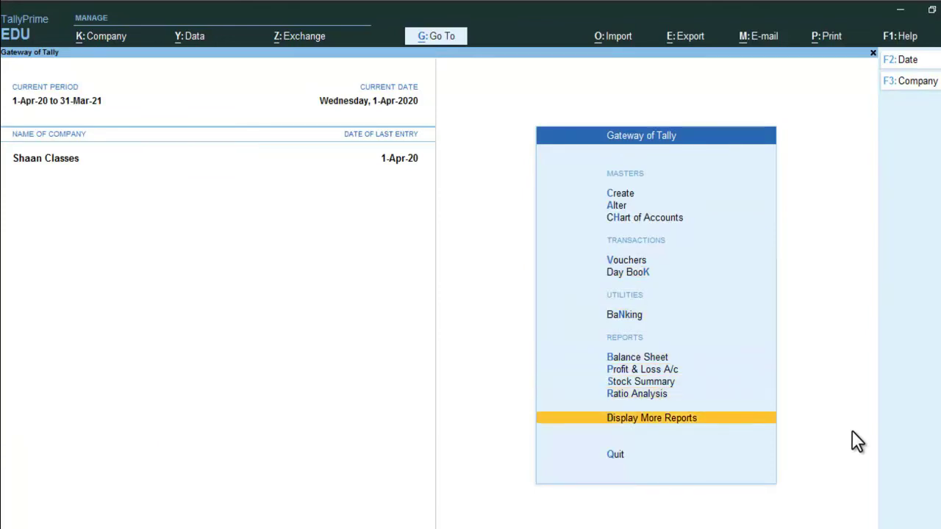
pyautogui.press('Return')
pyautogui.press('Down')
pyautogui.press('Down')
pyautogui.press('Down')
pyautogui.press('Down')
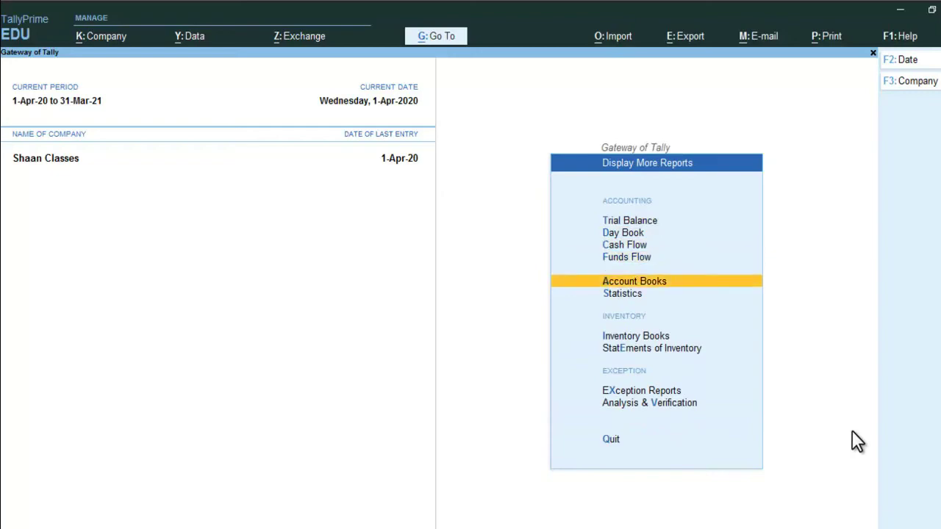
pyautogui.press('Return')
pyautogui.press('Down')
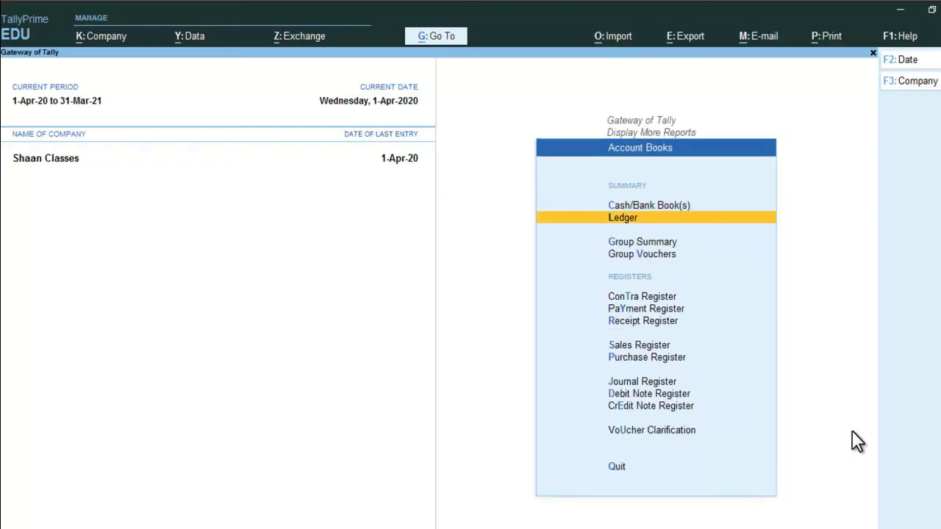
pyautogui.press('Down')
pyautogui.press('Return')
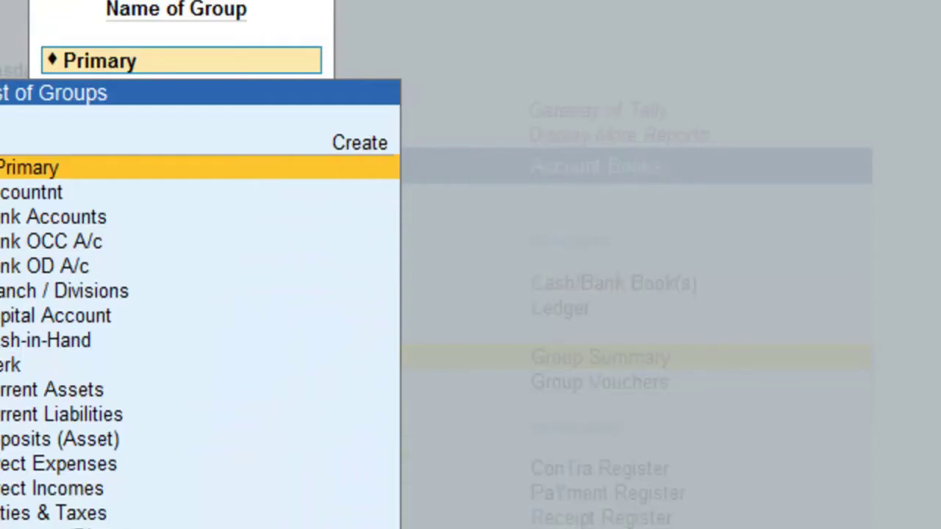
pyautogui.press('Escape')
pyautogui.press('Escape')
pyautogui.press('Escape')
pyautogui.press('Escape')
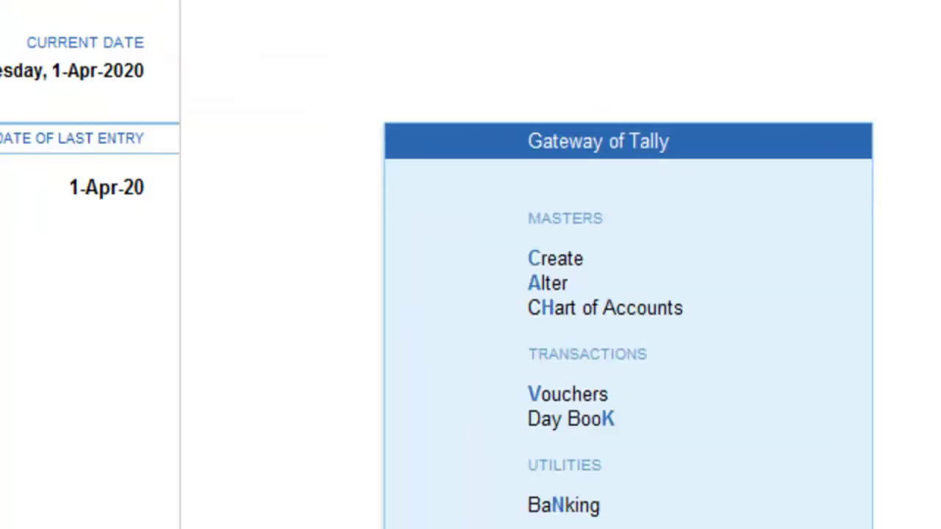
pyautogui.press('Escape')
pyautogui.press('Escape')
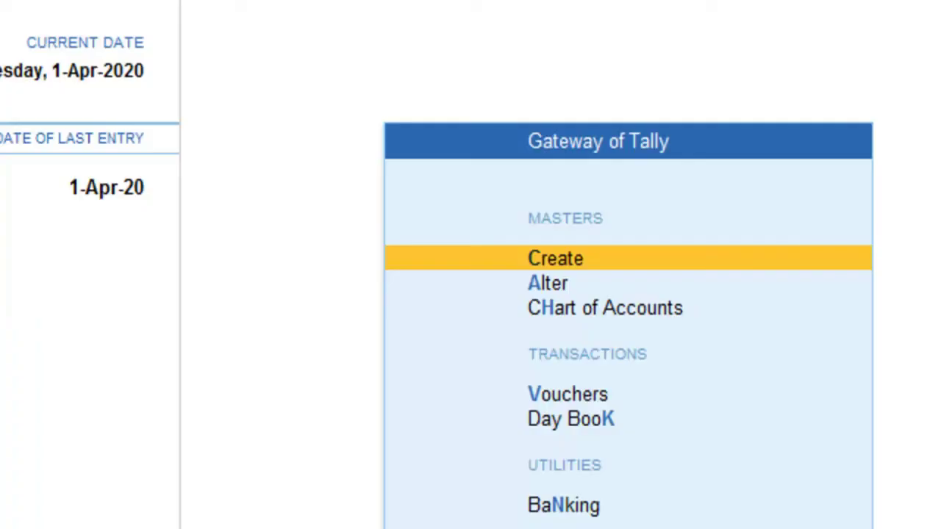
# Open the Group Summary report from the Account Books of Display More Reports
pyautogui.press('Down')
pyautogui.press('Down')
pyautogui.press('Down')
pyautogui.press('Down')
pyautogui.press('Down')
pyautogui.press('Down')
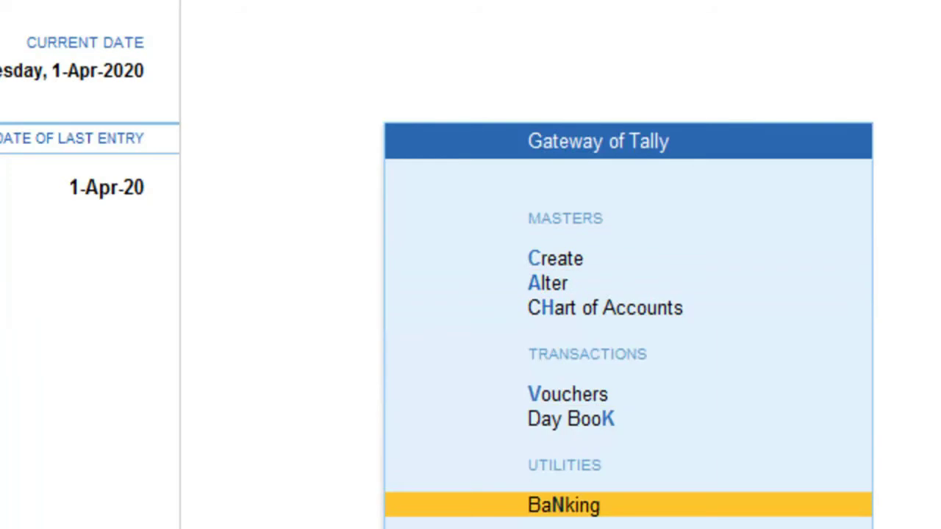
pyautogui.press('Down')
pyautogui.press('Down')
pyautogui.press('Down')
pyautogui.press('Down')
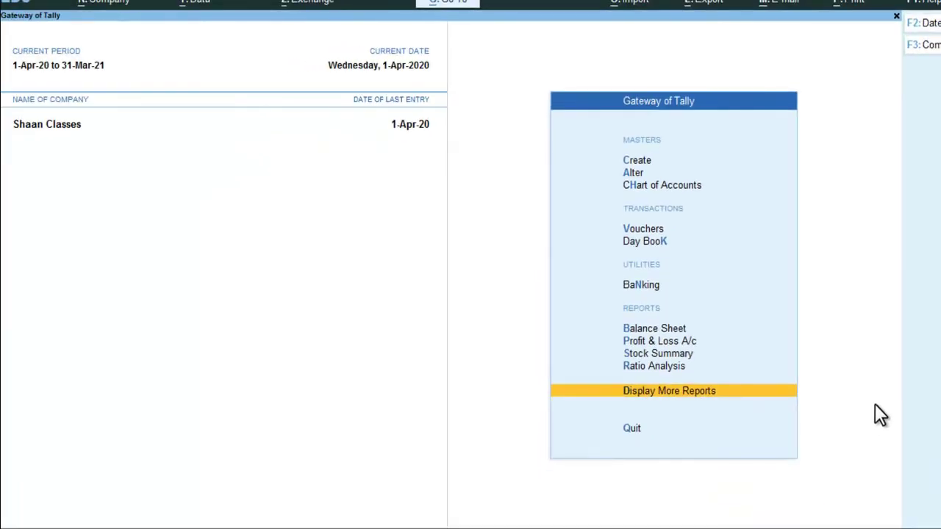
pyautogui.press('Return')
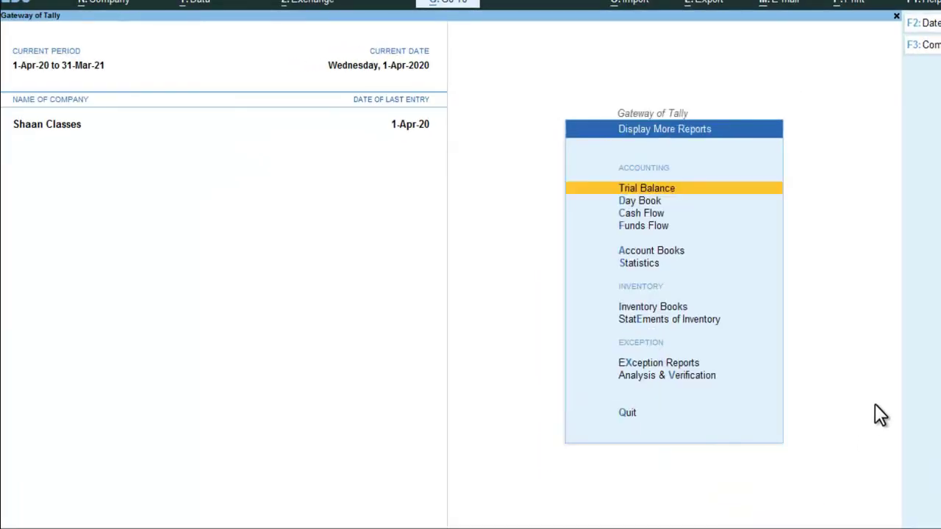
pyautogui.press('Down')
pyautogui.press('Down')
pyautogui.press('Down')
pyautogui.press('Down')
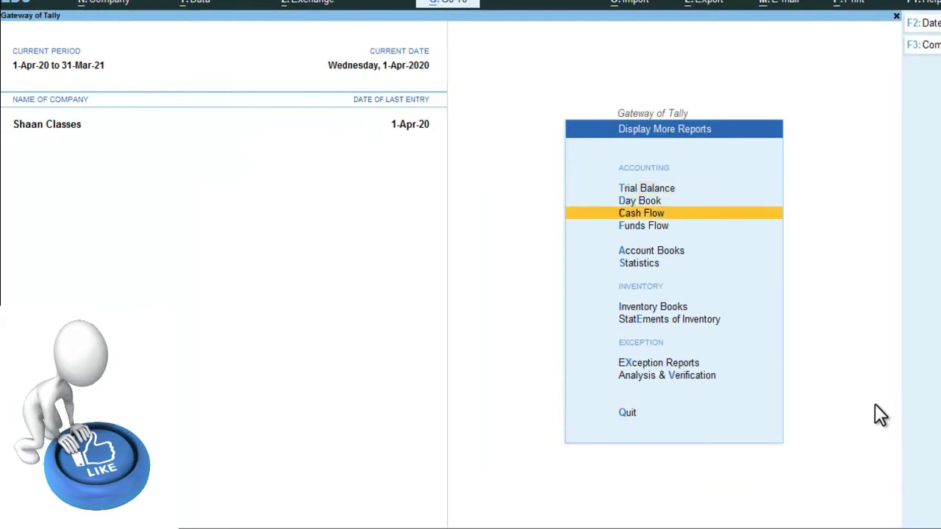
pyautogui.press('Return')
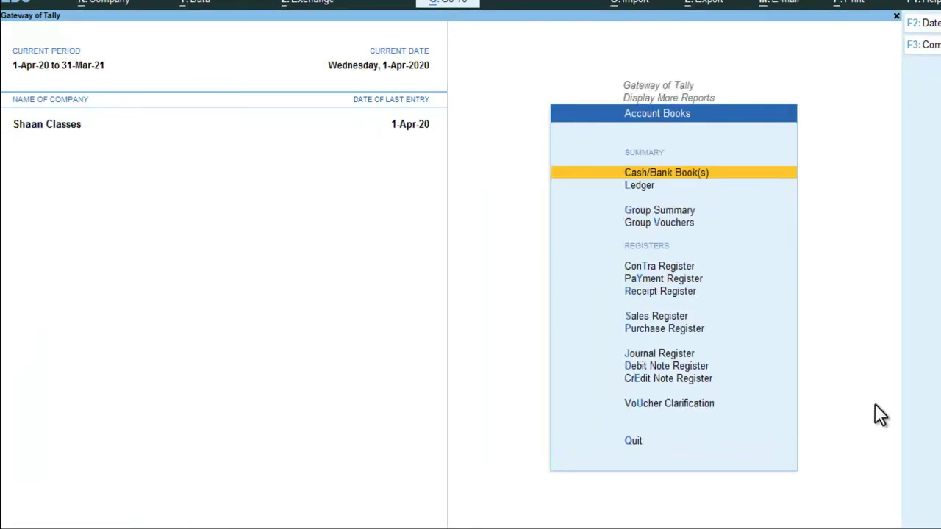
pyautogui.press('Down')
pyautogui.press('Down')
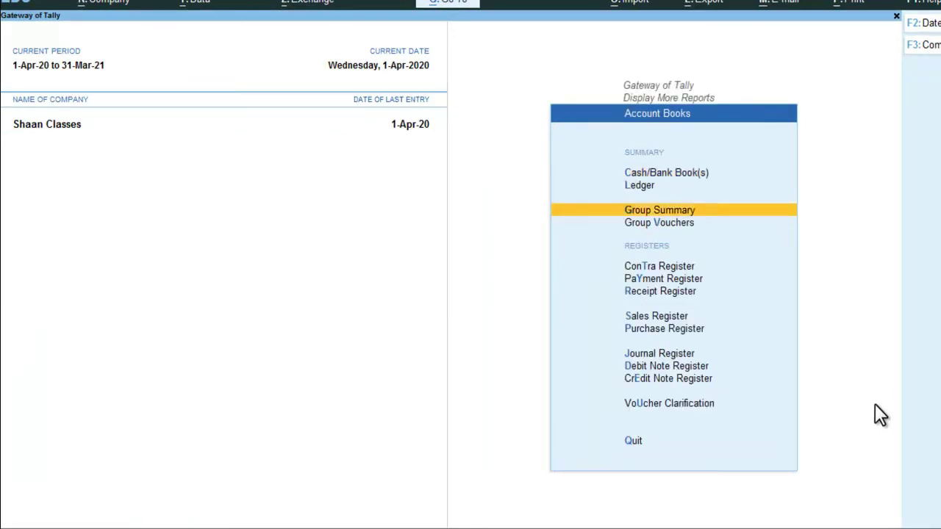
pyautogui.press('Return')
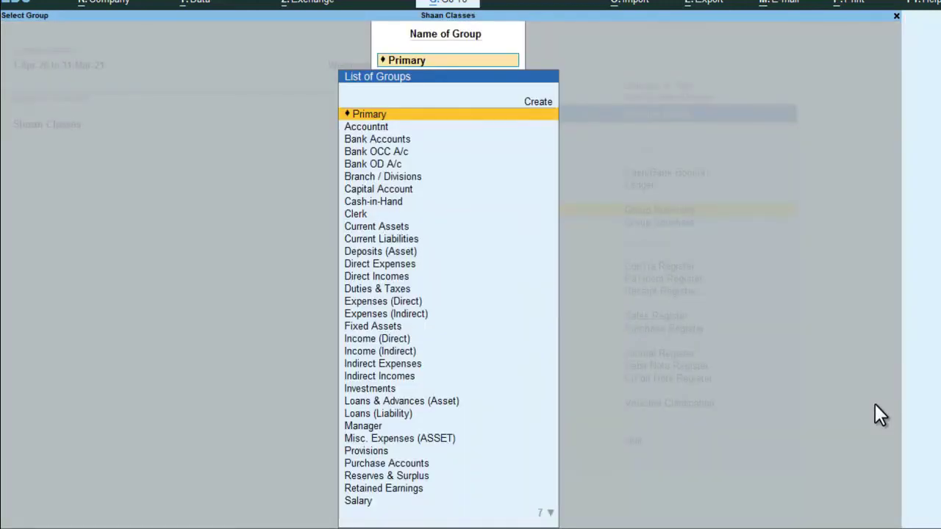
# Display the Group Summary of the Salary group in detailed form, with the employee ledgers under each post
pyautogui.write('Sa')
pyautogui.press('Down')
pyautogui.press('Up')
pyautogui.press('Return')
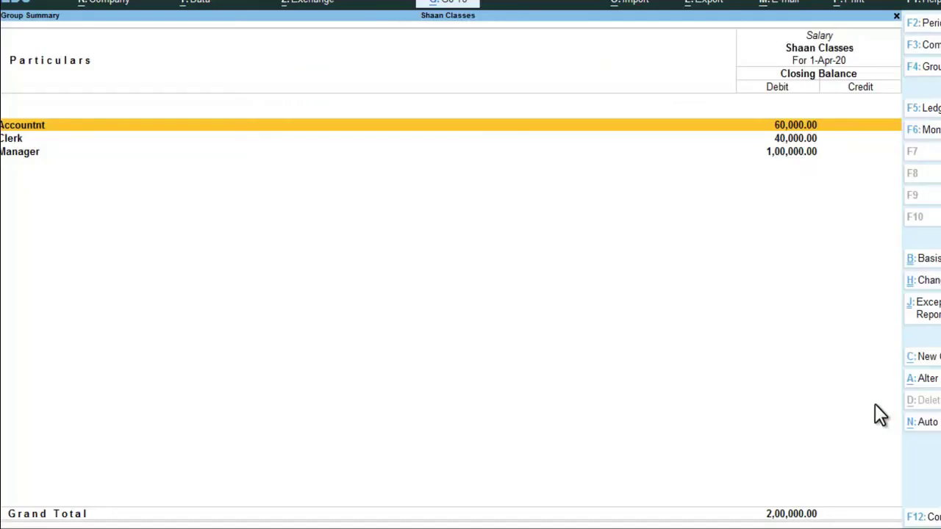
pyautogui.hotkey('alt', 'F5')
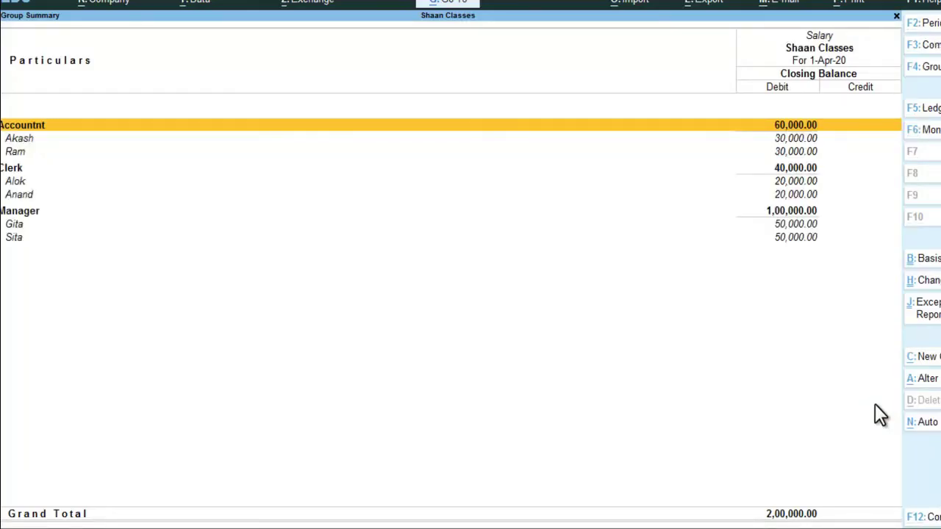